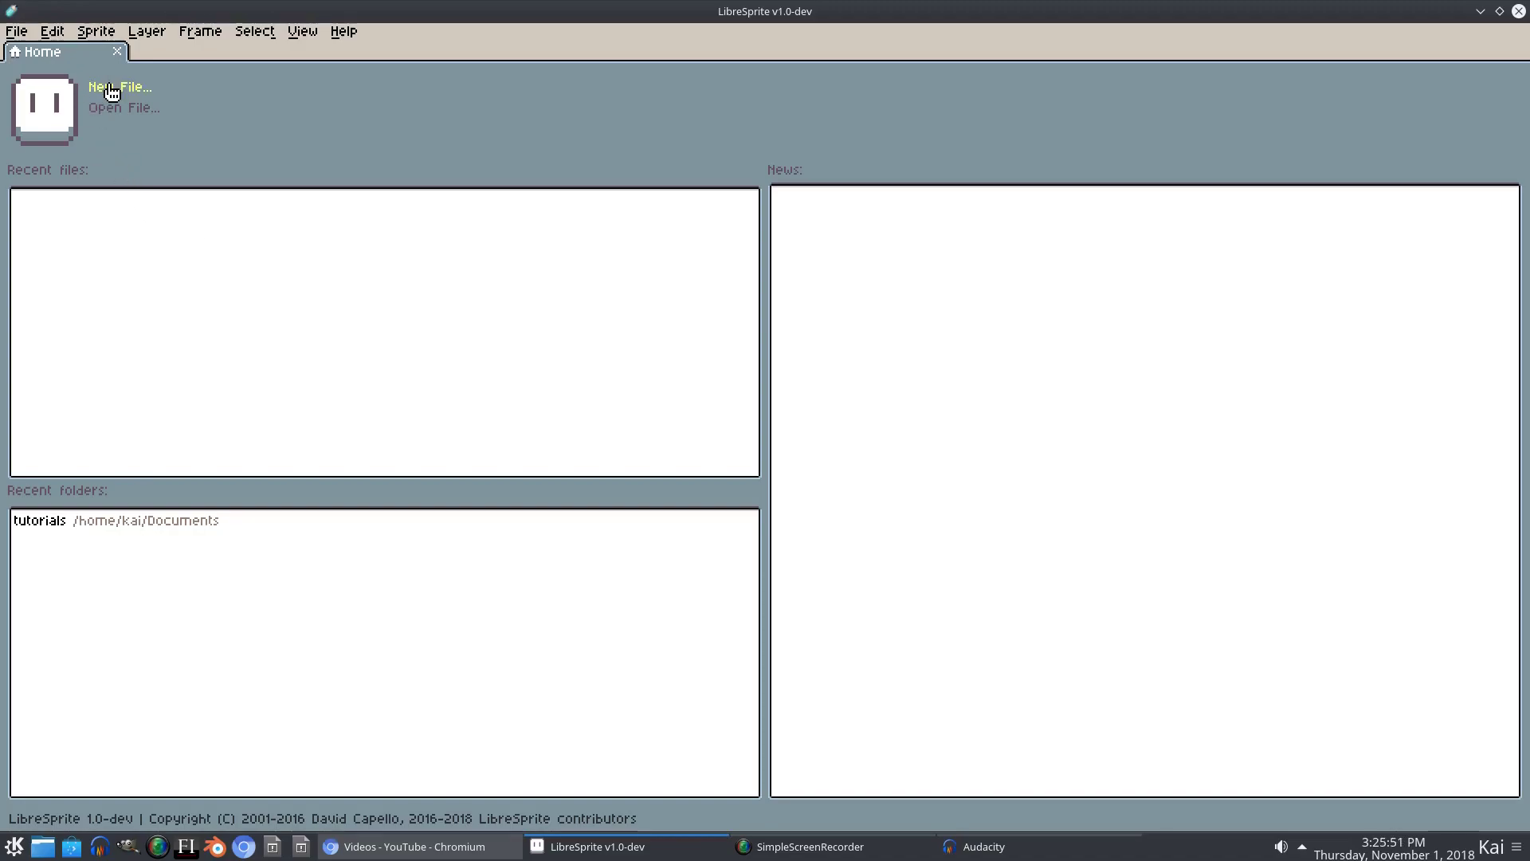
- Start a new sprite sized 2650 × 1440 px, keeping RGBA and a transparent background
click(110, 88)
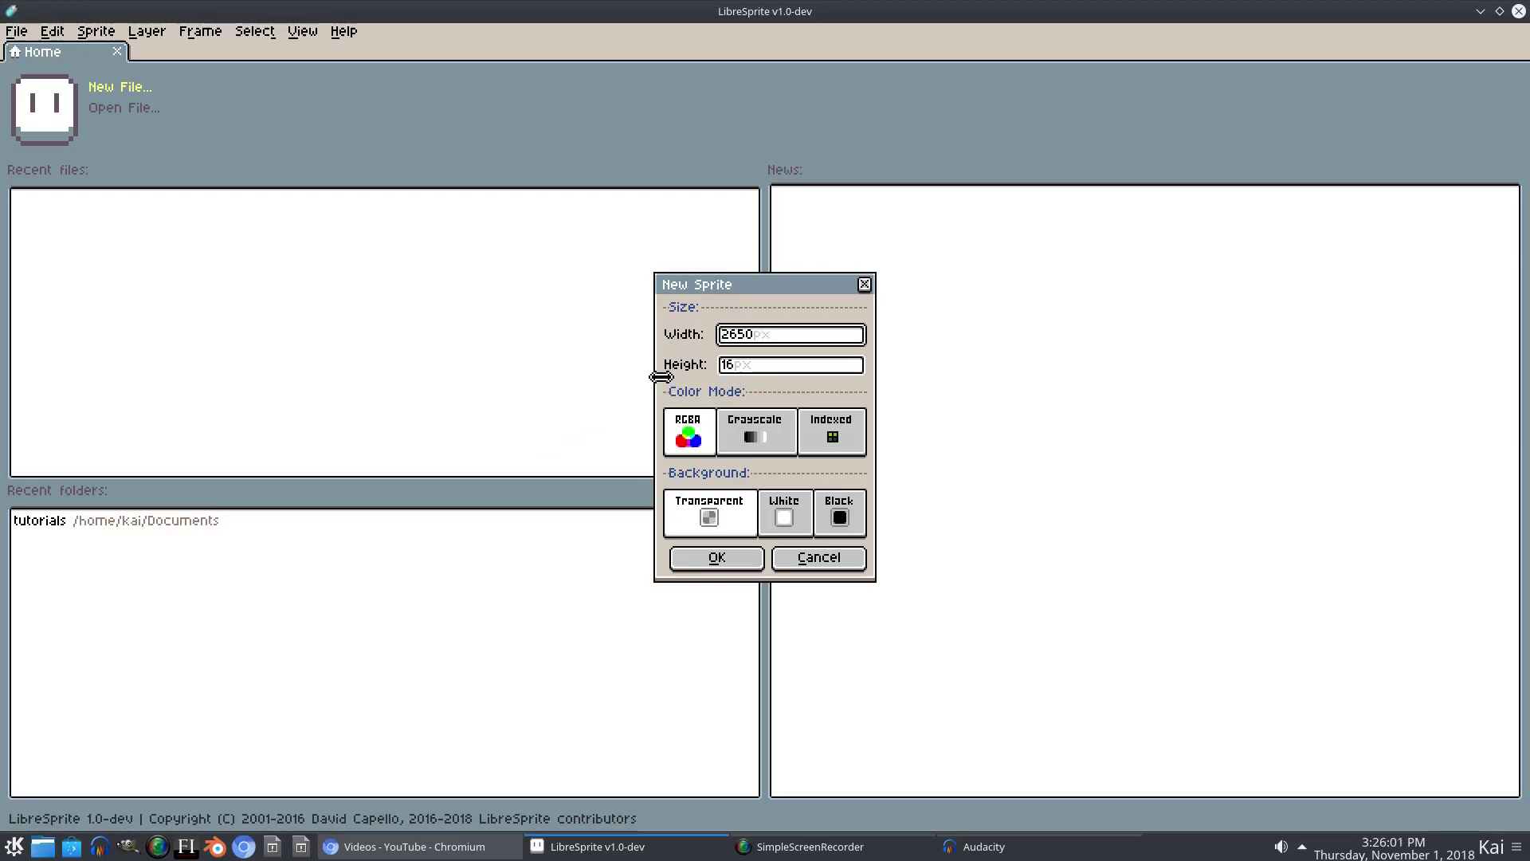
click(750, 369)
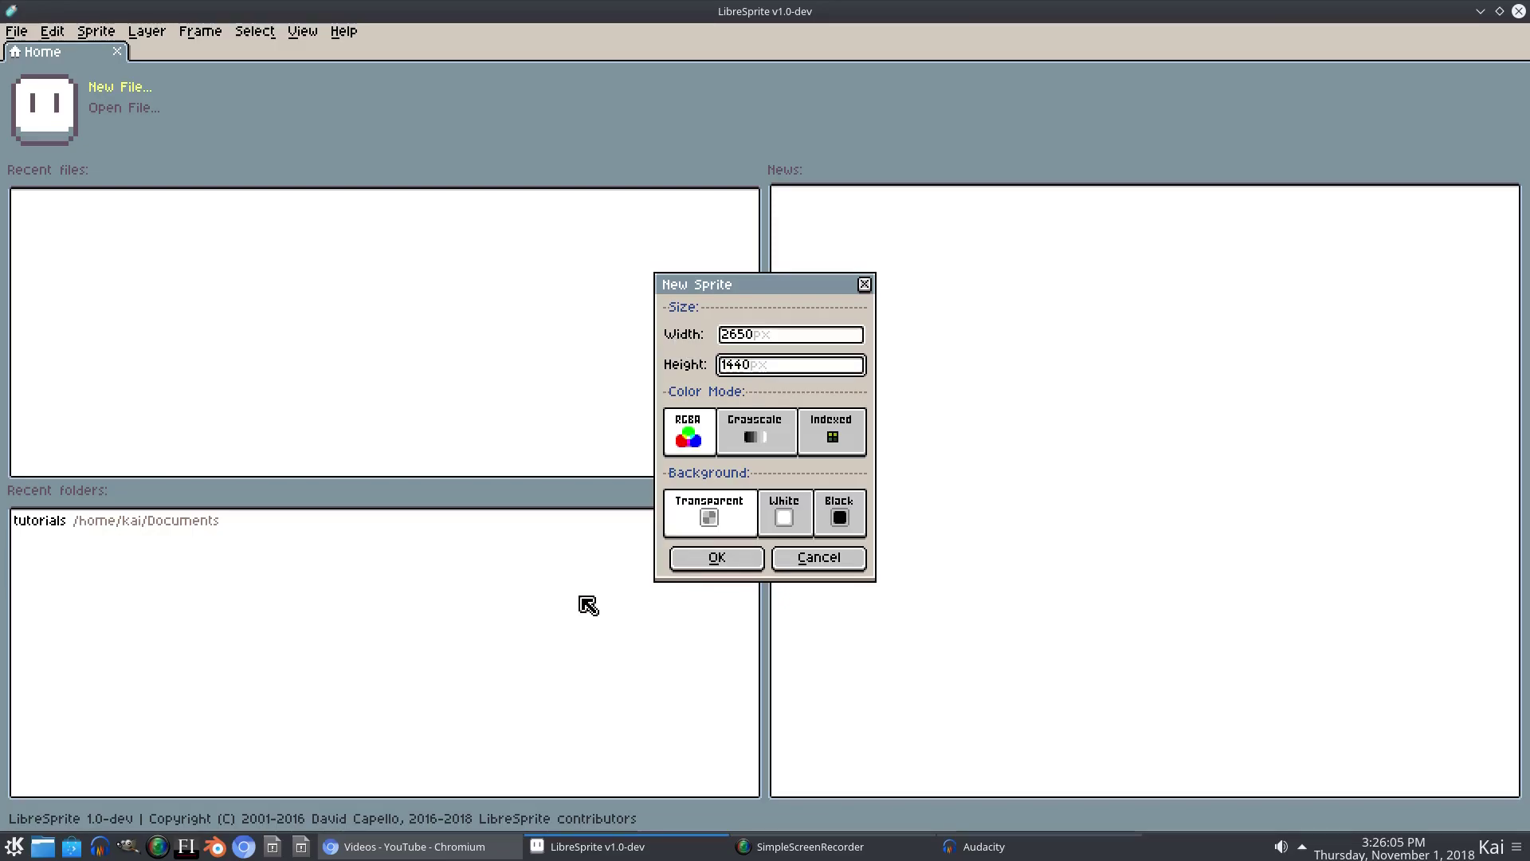
- Confirm the 2650 × 1440 sprite and zoom in and out on the empty canvas
click(716, 559)
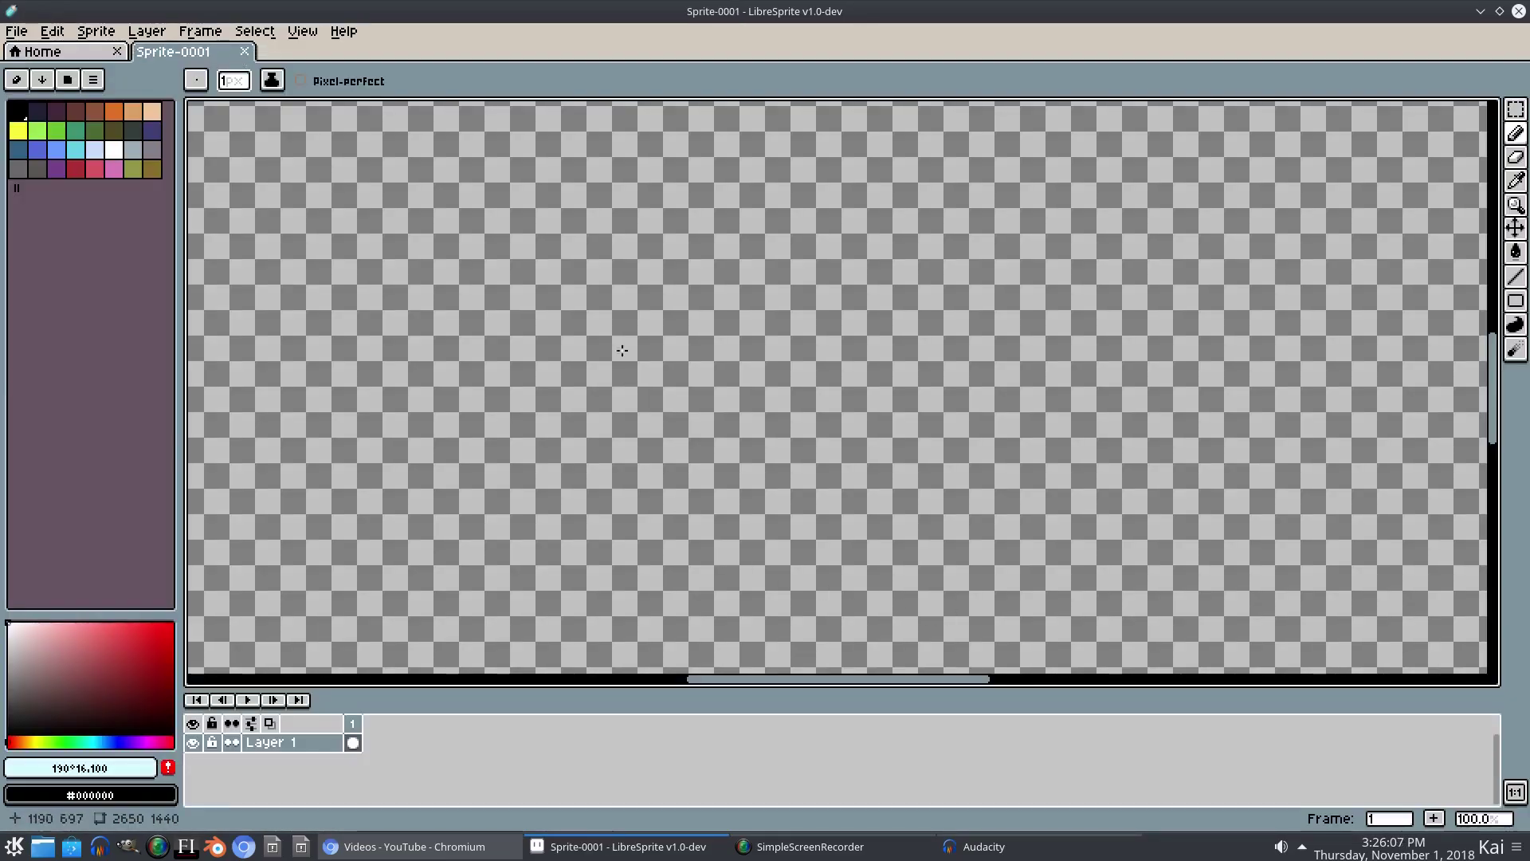
scroll(611, 331, down, 3)
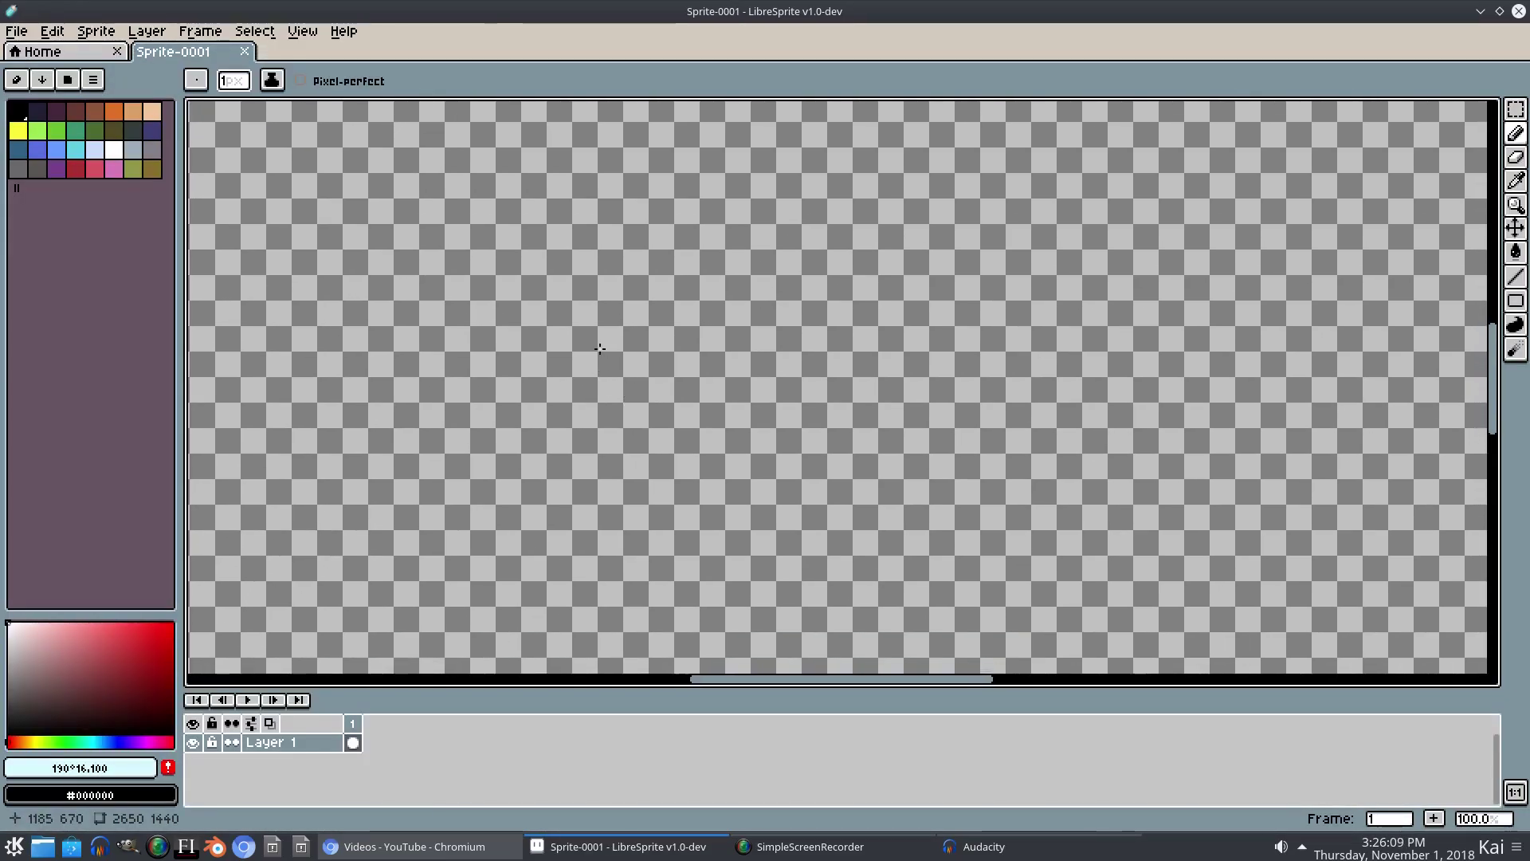
scroll(687, 335, down, 1)
scroll(701, 342, up, 5)
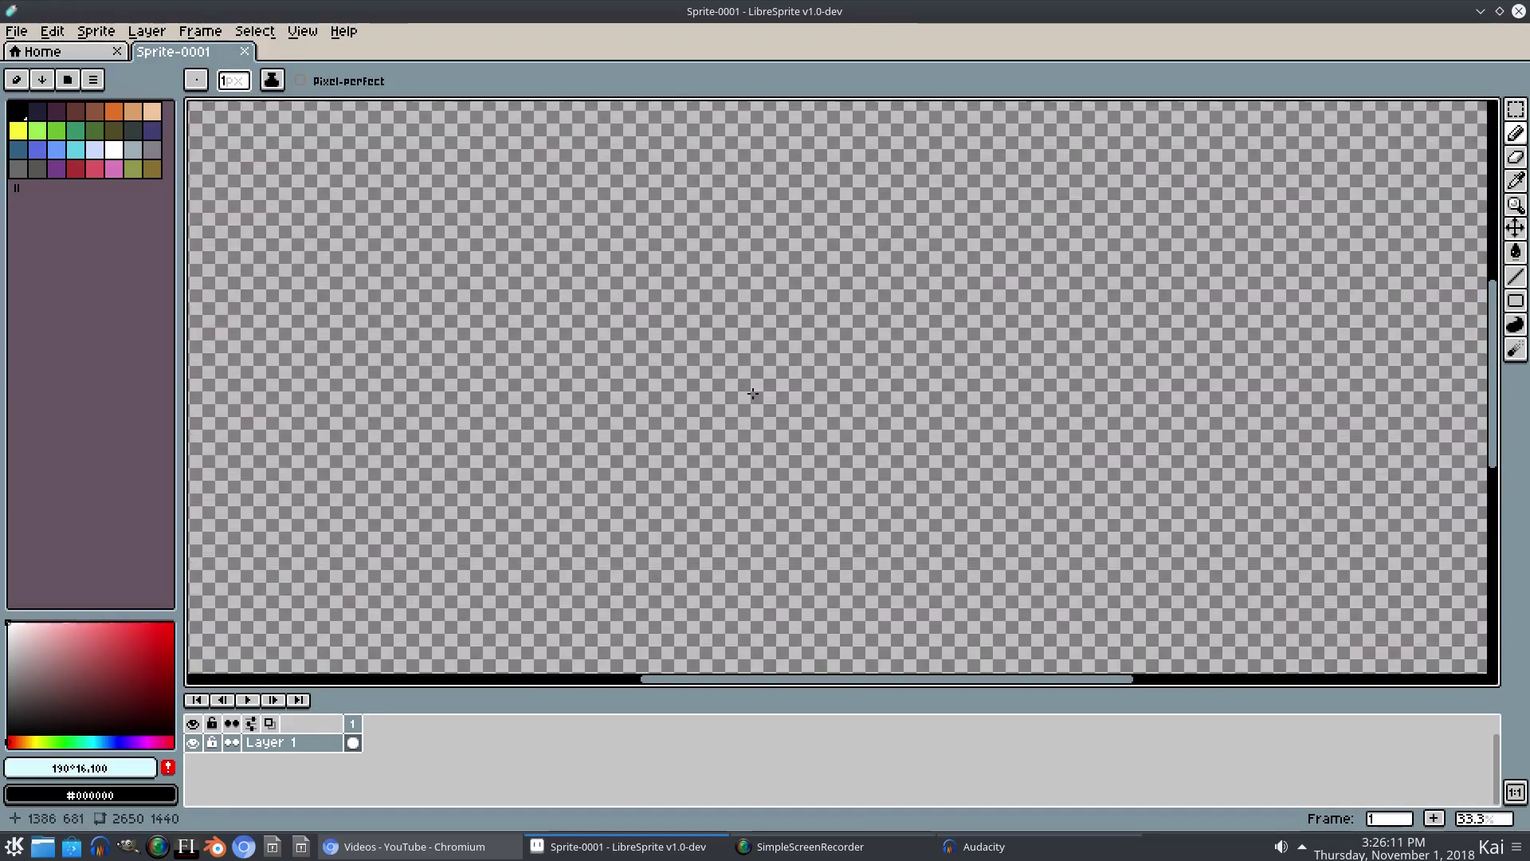
scroll(711, 384, up, 4)
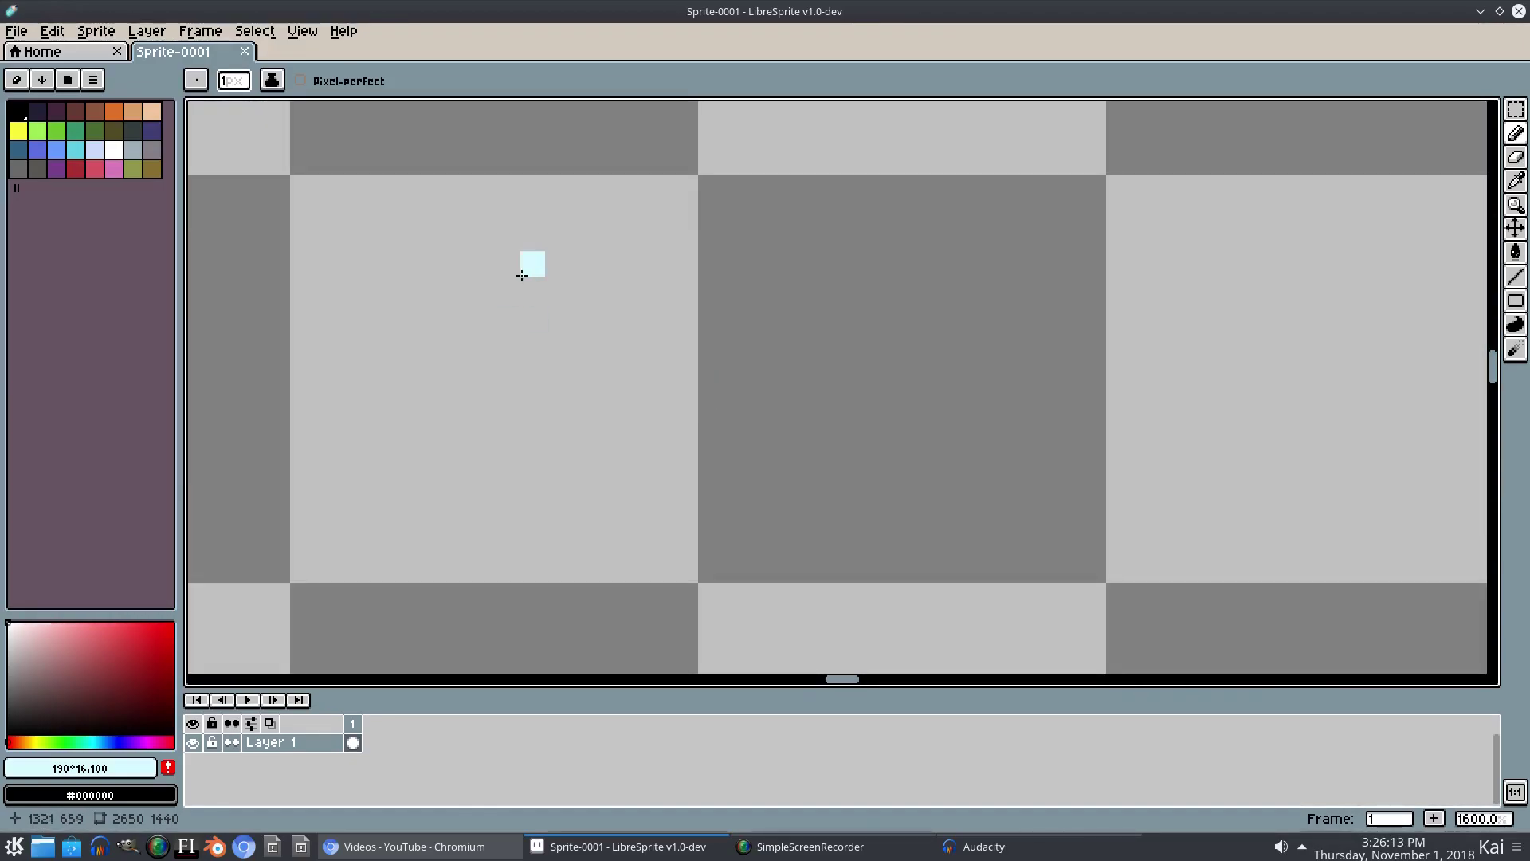
- Draw a small light-cyan test arch with the Pencil, then undo its last stroke
click(538, 290)
mouse_move(538, 290)
mouse_down()
mouse_move(589, 260)
mouse_move(662, 290)
mouse_move(492, 341)
mouse_move(525, 322)
mouse_move(532, 367)
mouse_up()
drag(634, 340, 647, 359)
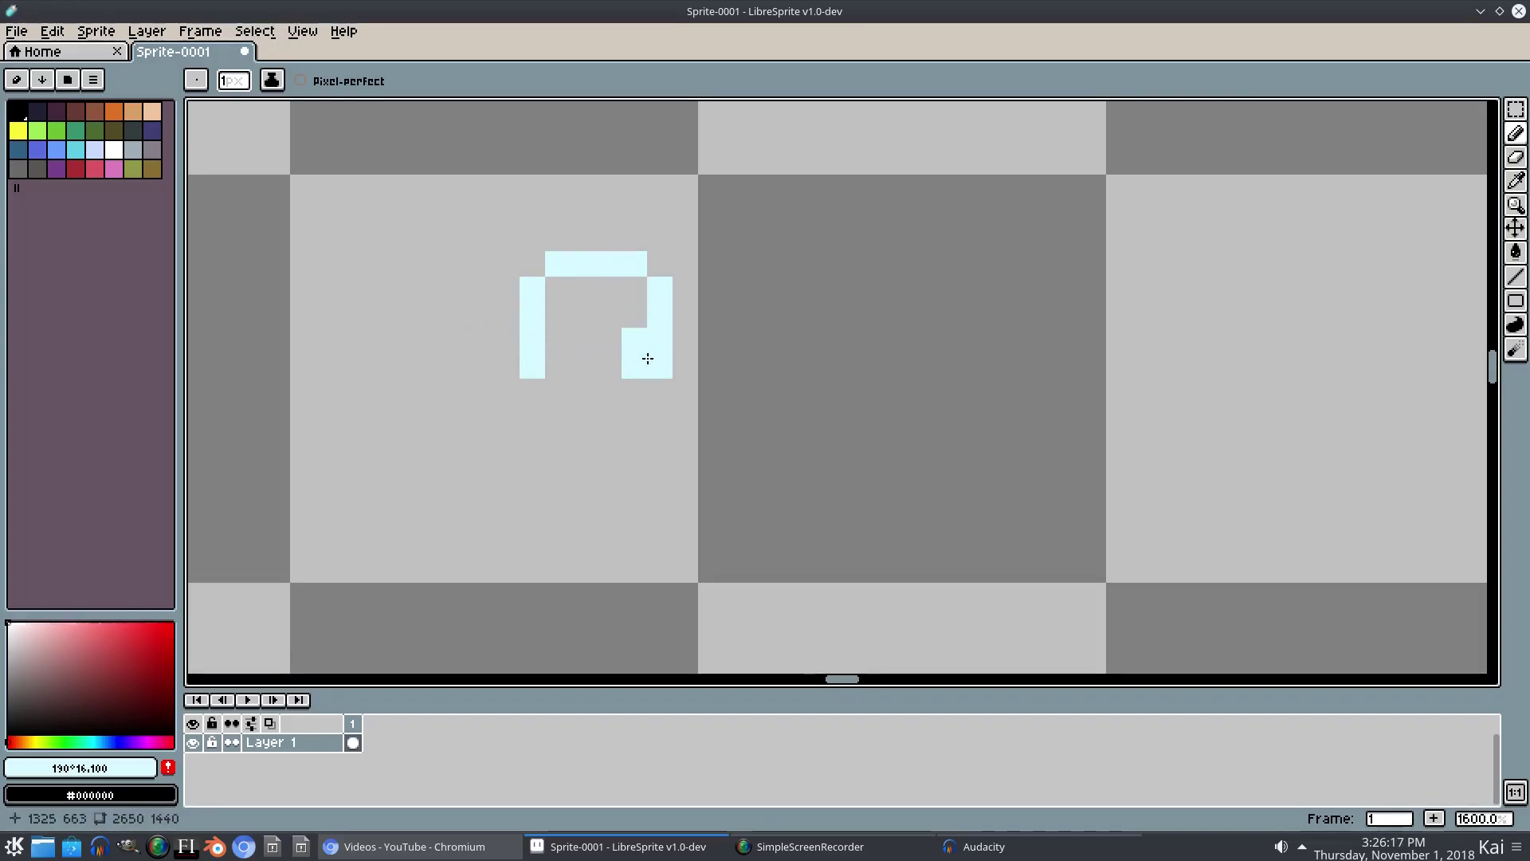
scroll(647, 352, down, 12)
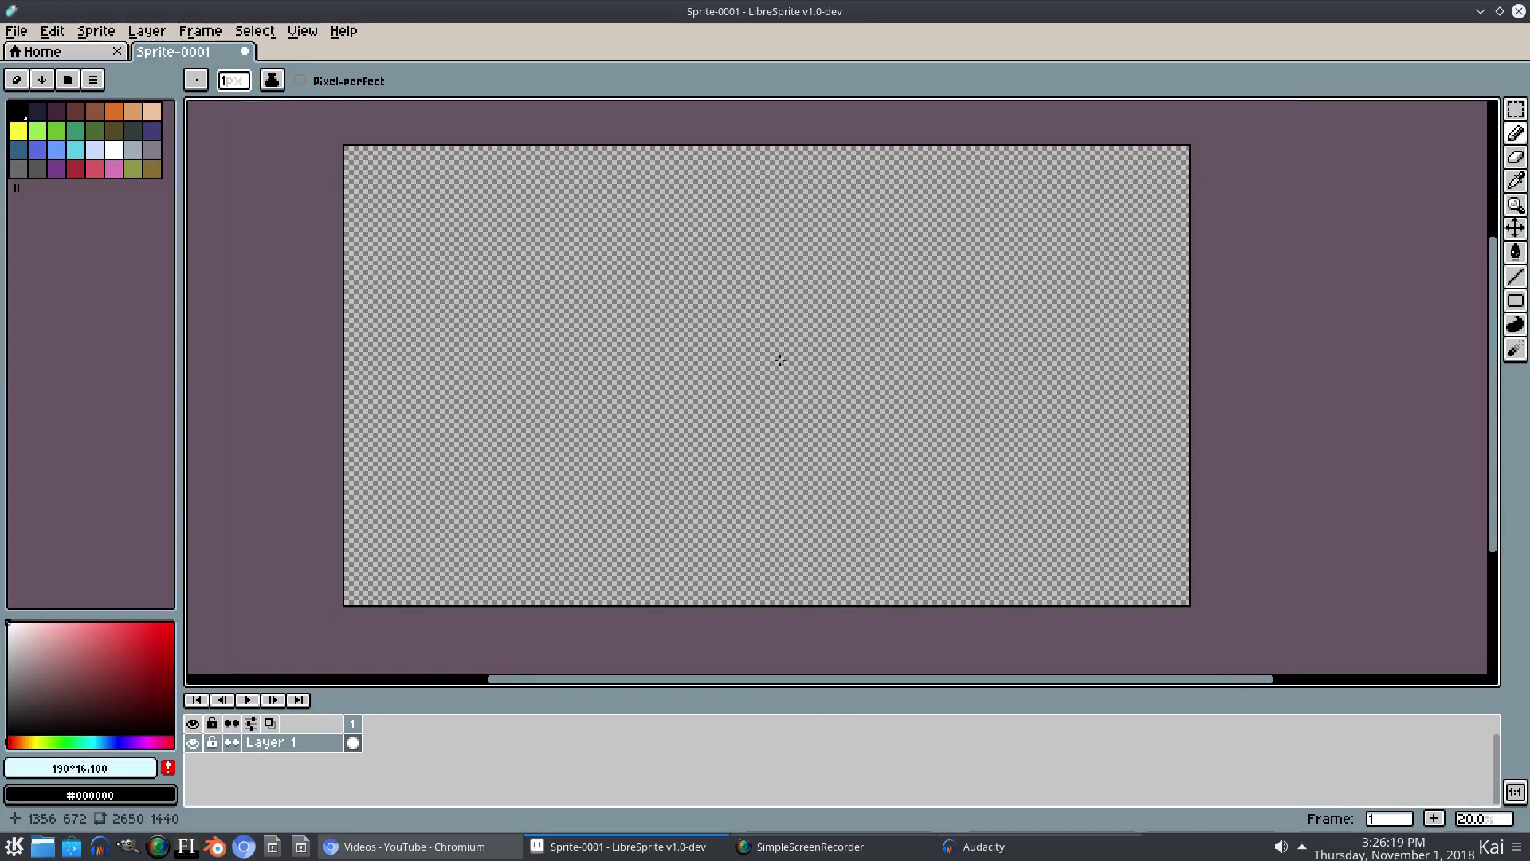
scroll(884, 379, up, 8)
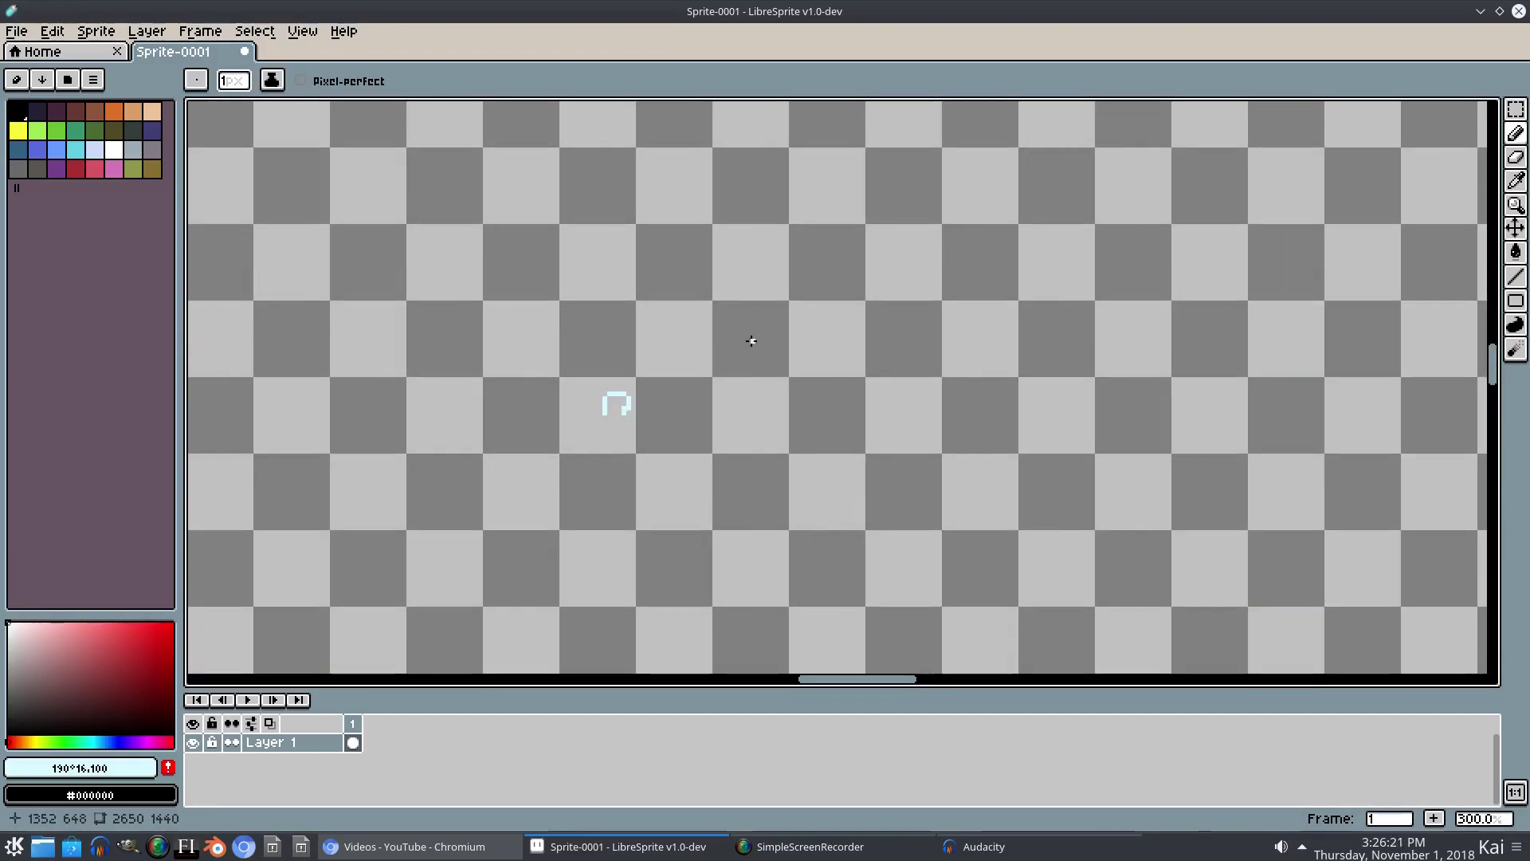
key(ctrl)
key(ctrl+z)
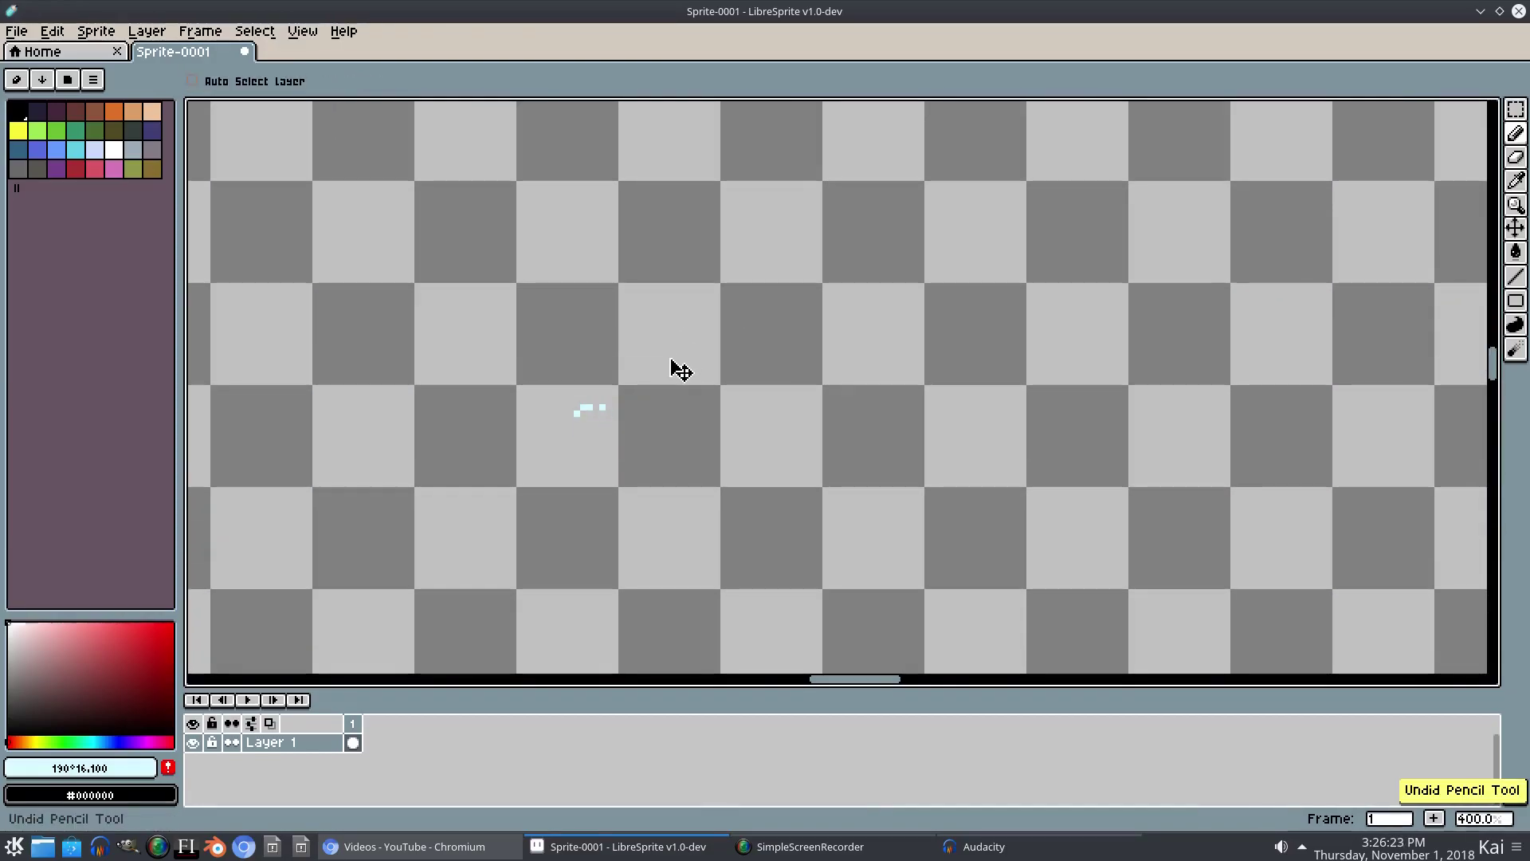
- Set the brush size to 8 px
scroll(682, 371, down, 9)
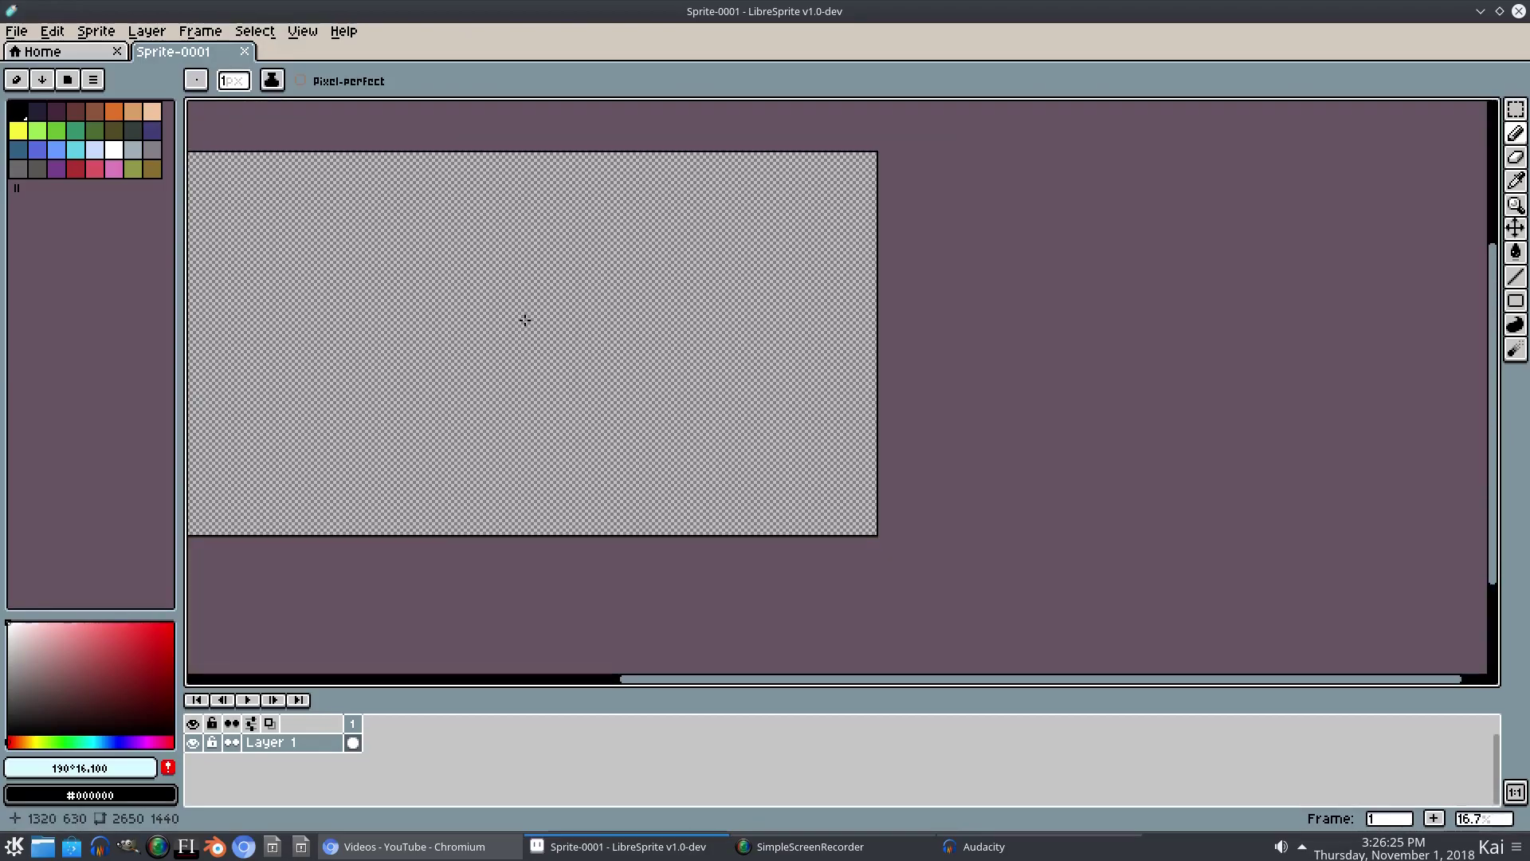
drag(436, 289, 487, 320)
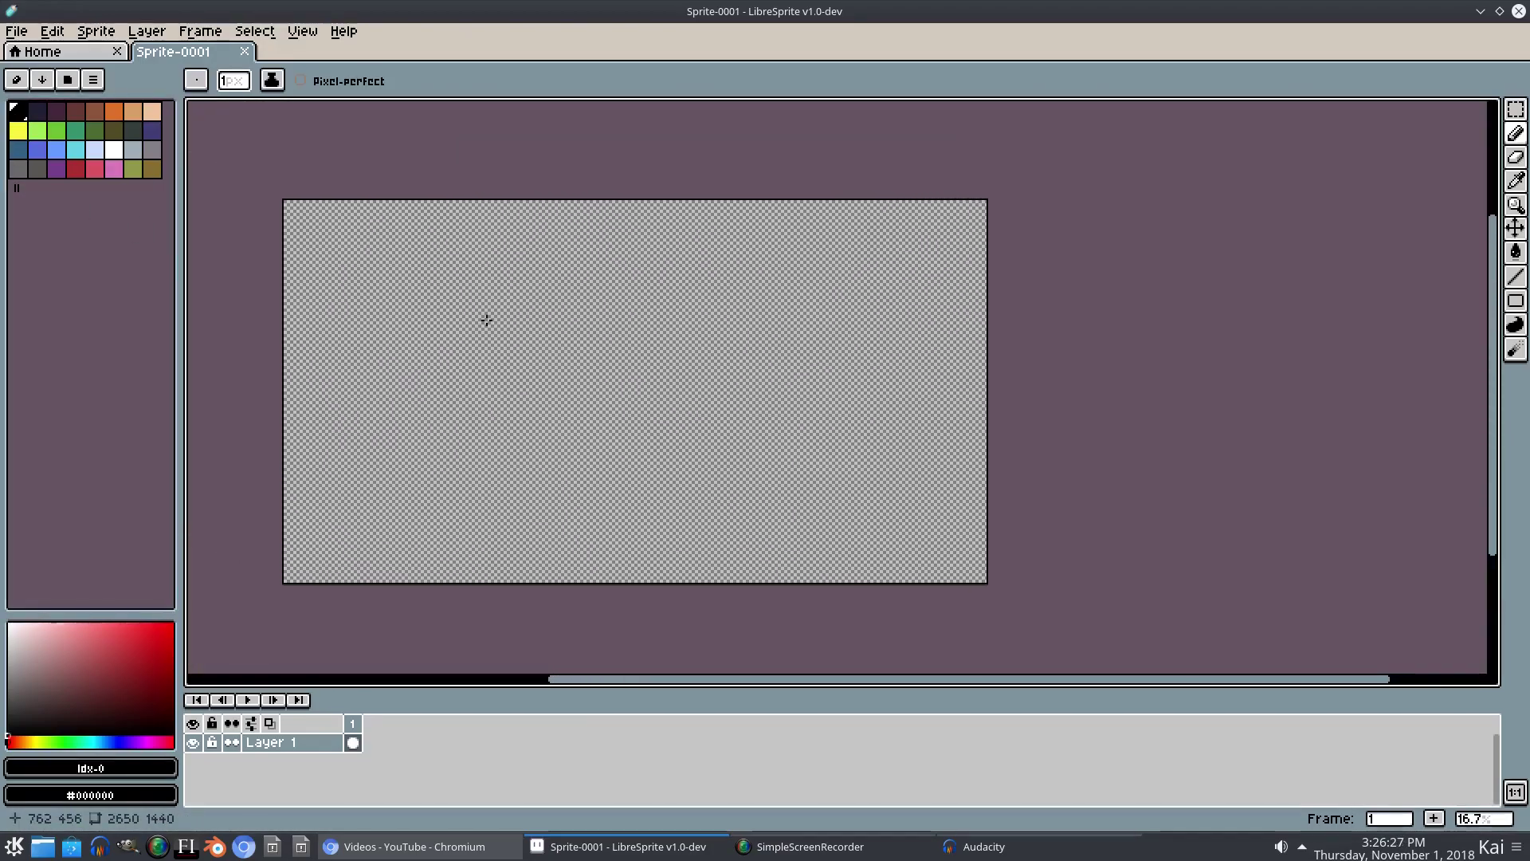
click(229, 80)
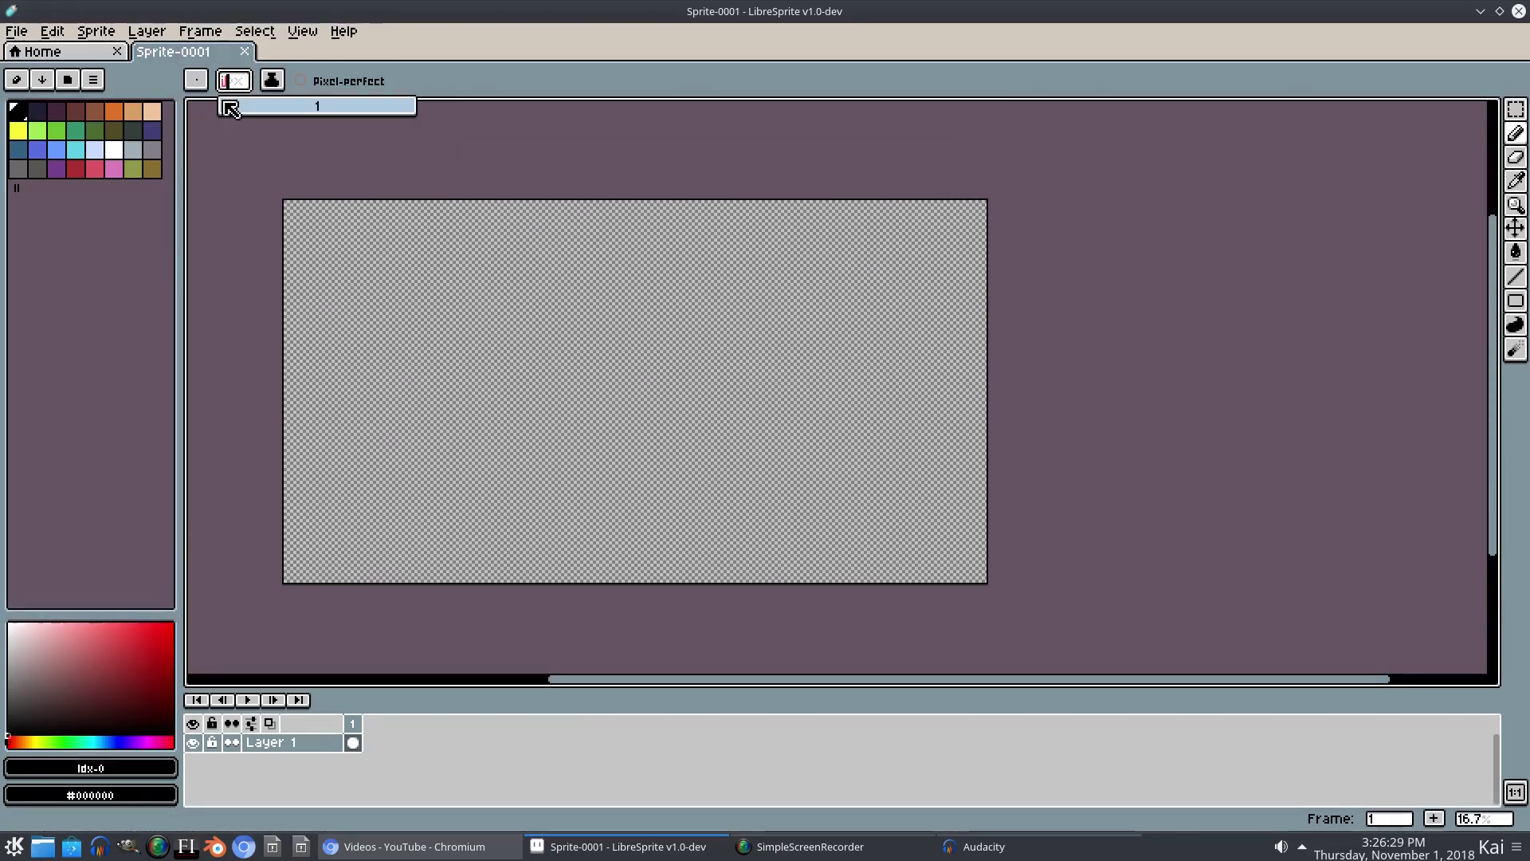
drag(236, 109, 249, 106)
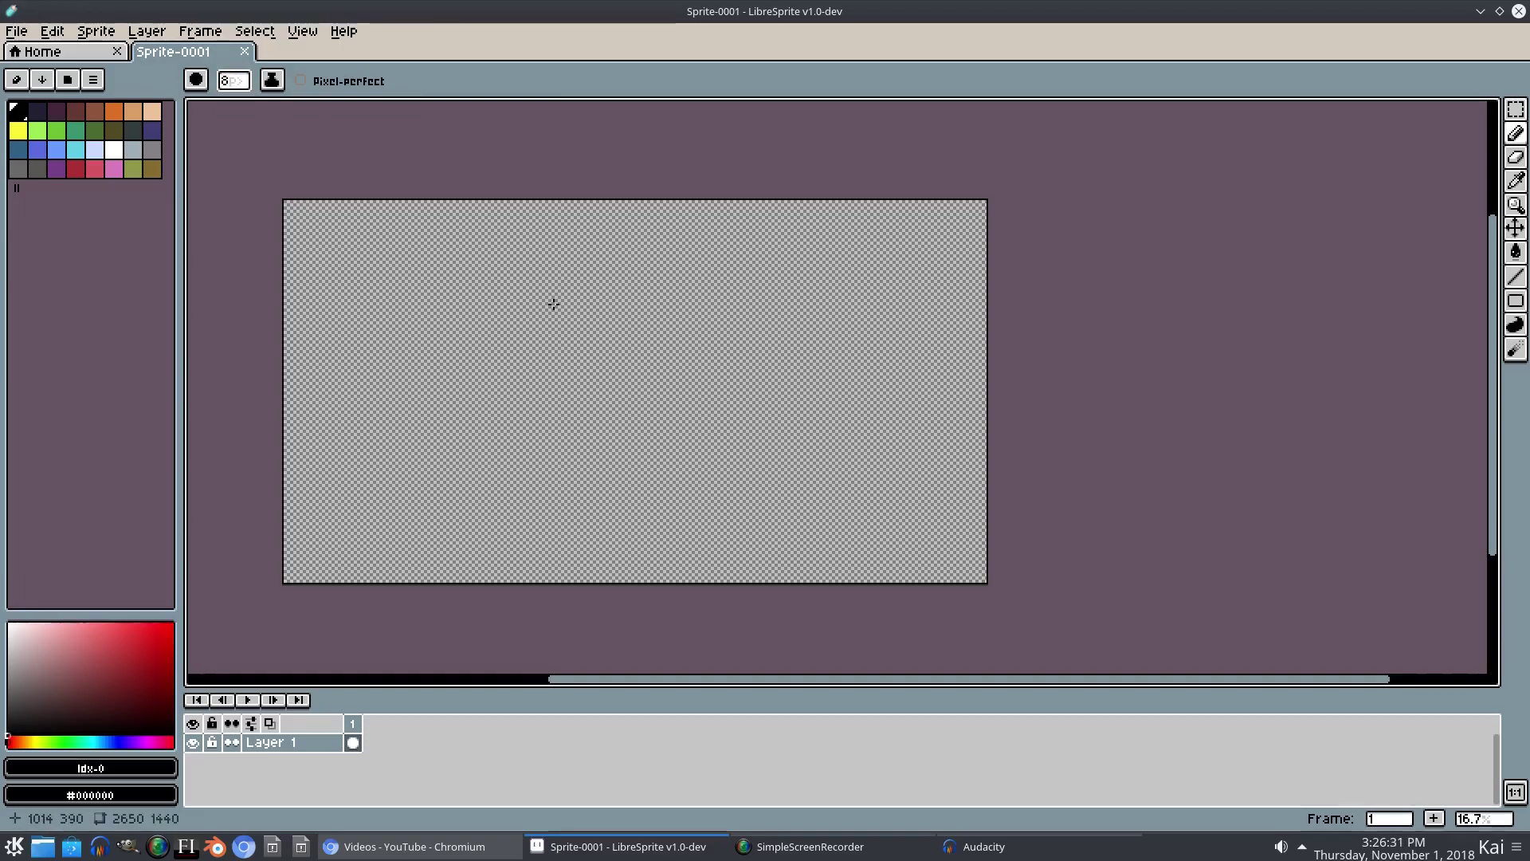
- Draw thick black diagonal test strokes across the canvas and inspect them
mouse_move(545, 284)
mouse_down()
mouse_move(457, 349)
mouse_move(434, 416)
mouse_up()
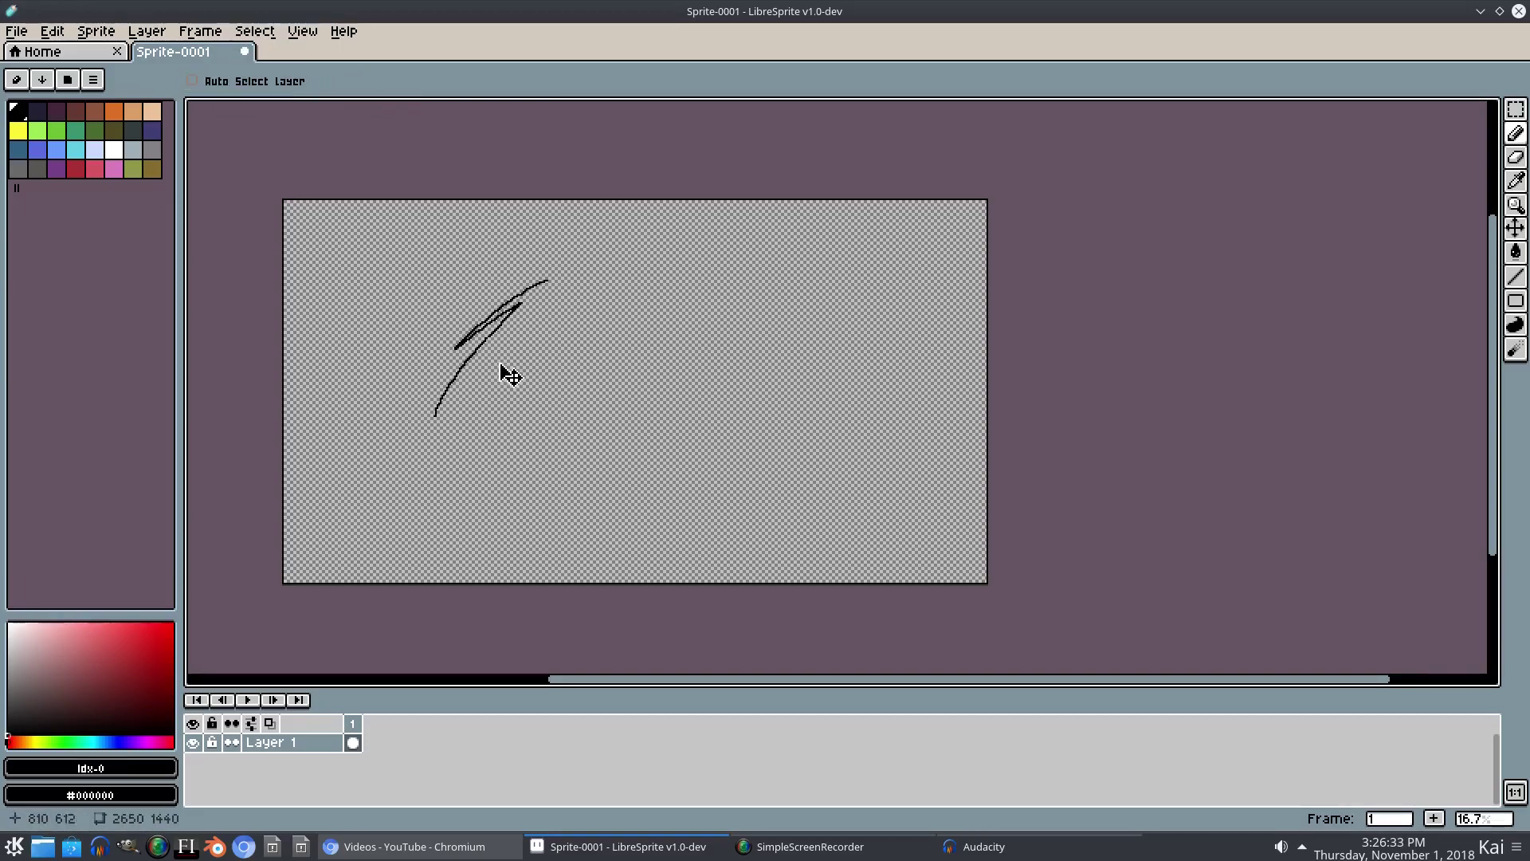
drag(466, 338, 473, 327)
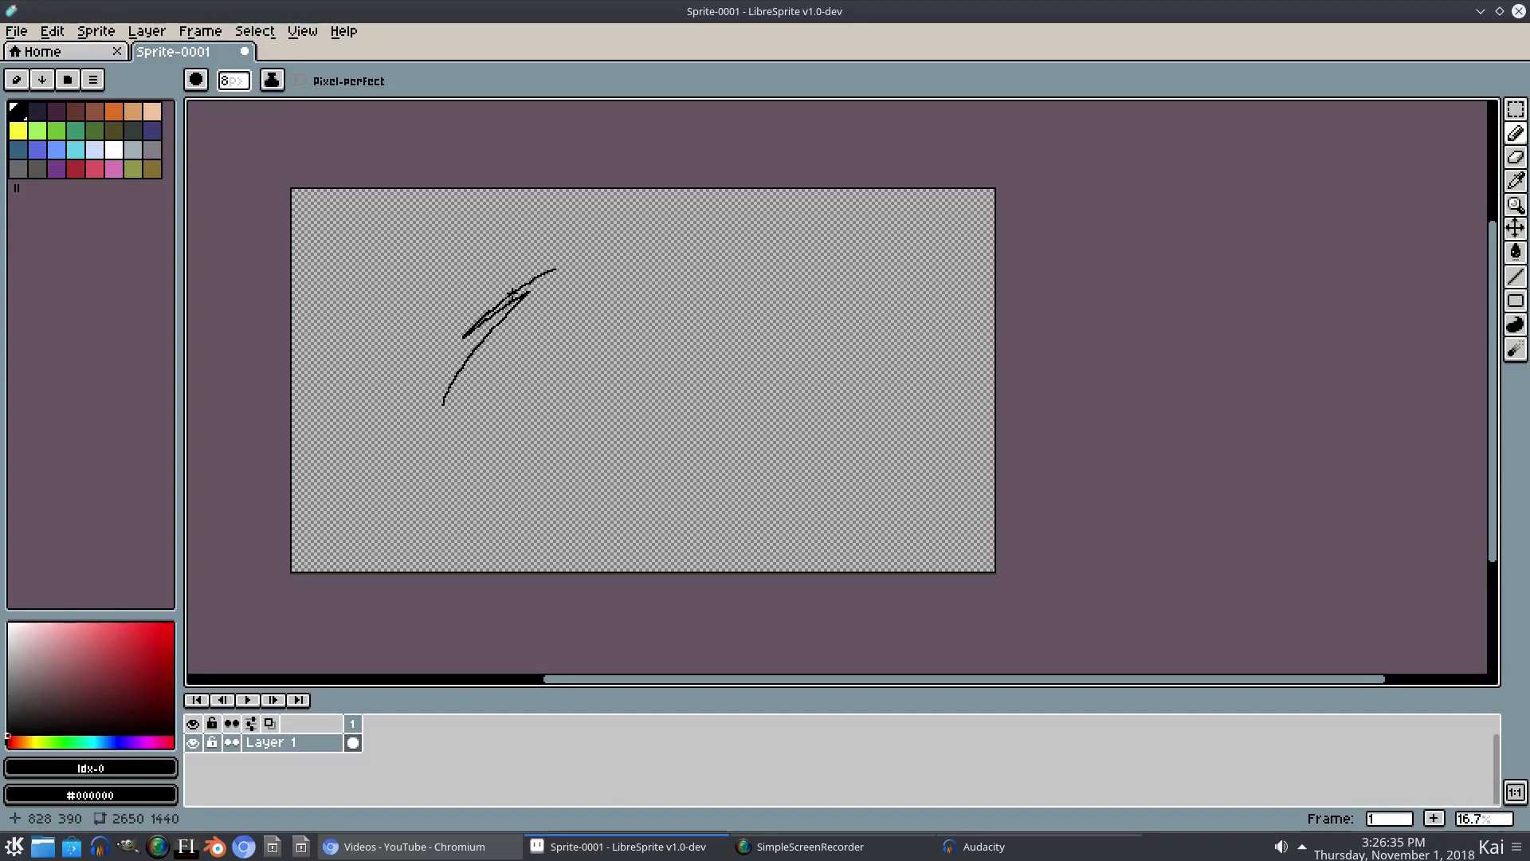
scroll(513, 295, up, 5)
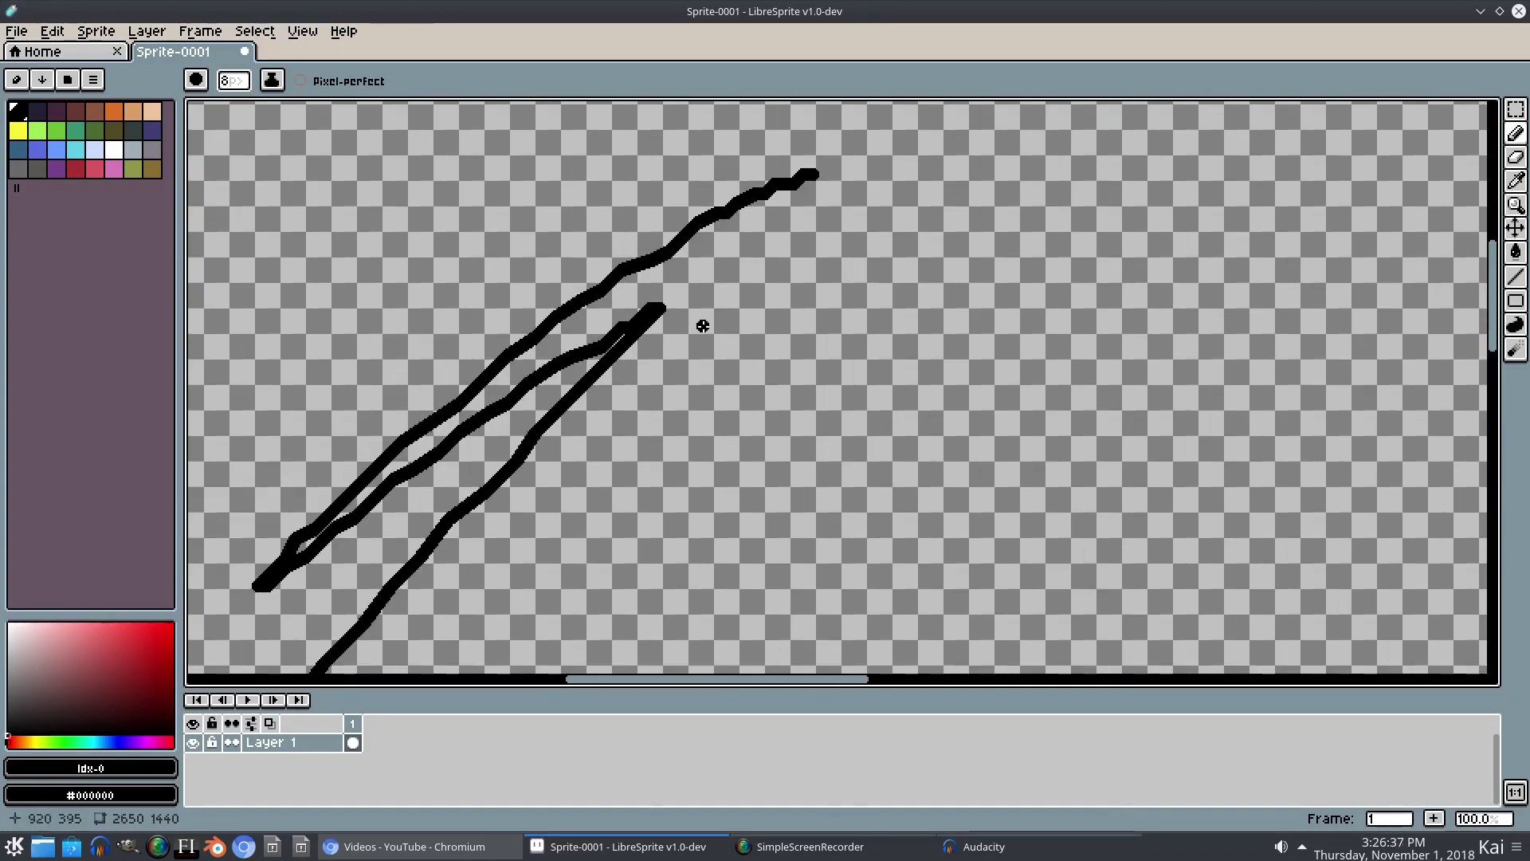
scroll(702, 326, down, 5)
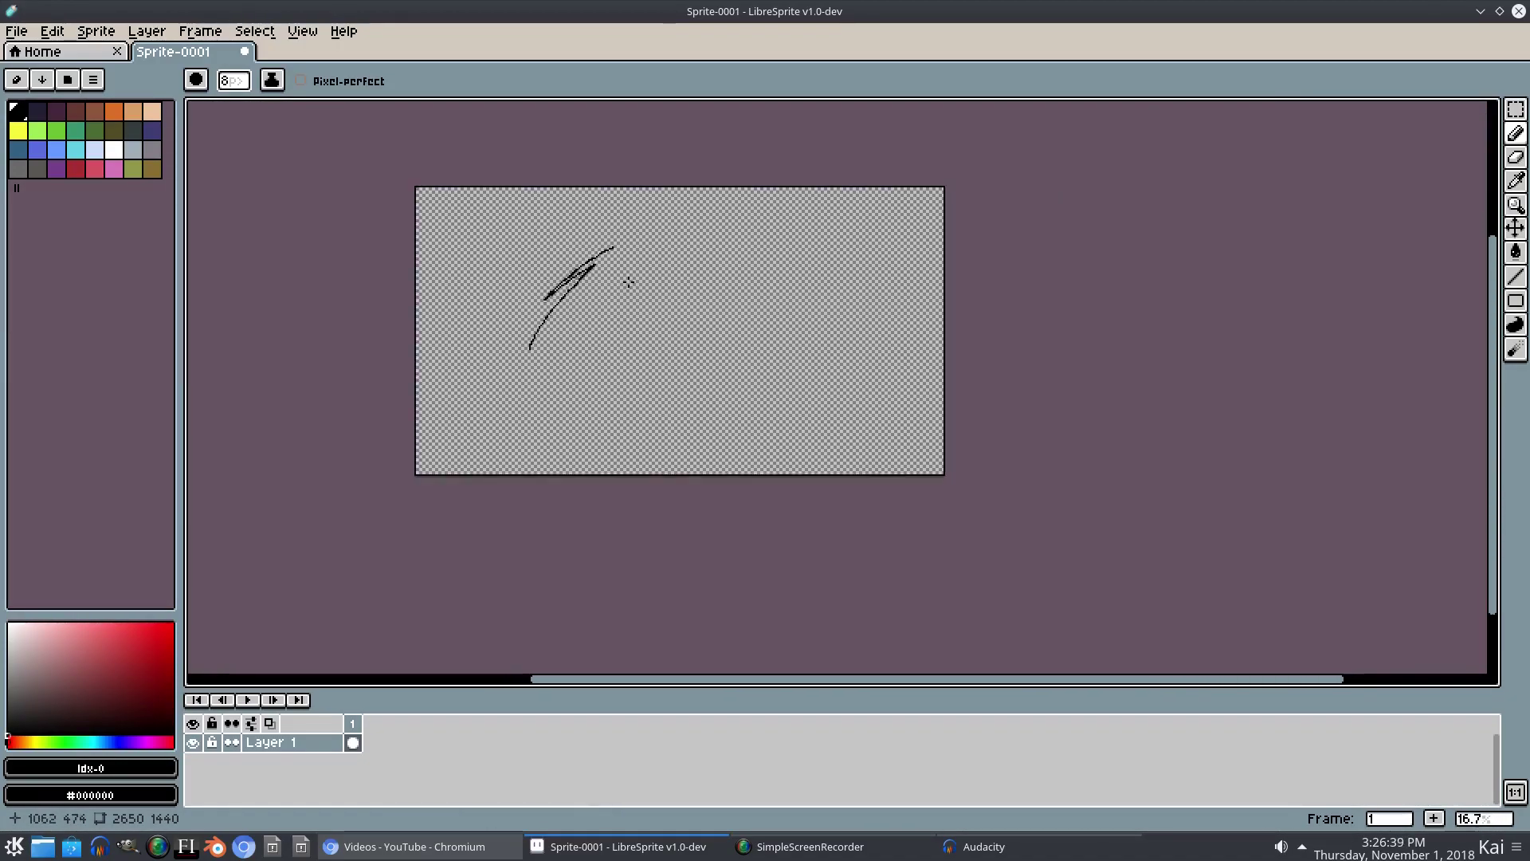
scroll(629, 282, up, 6)
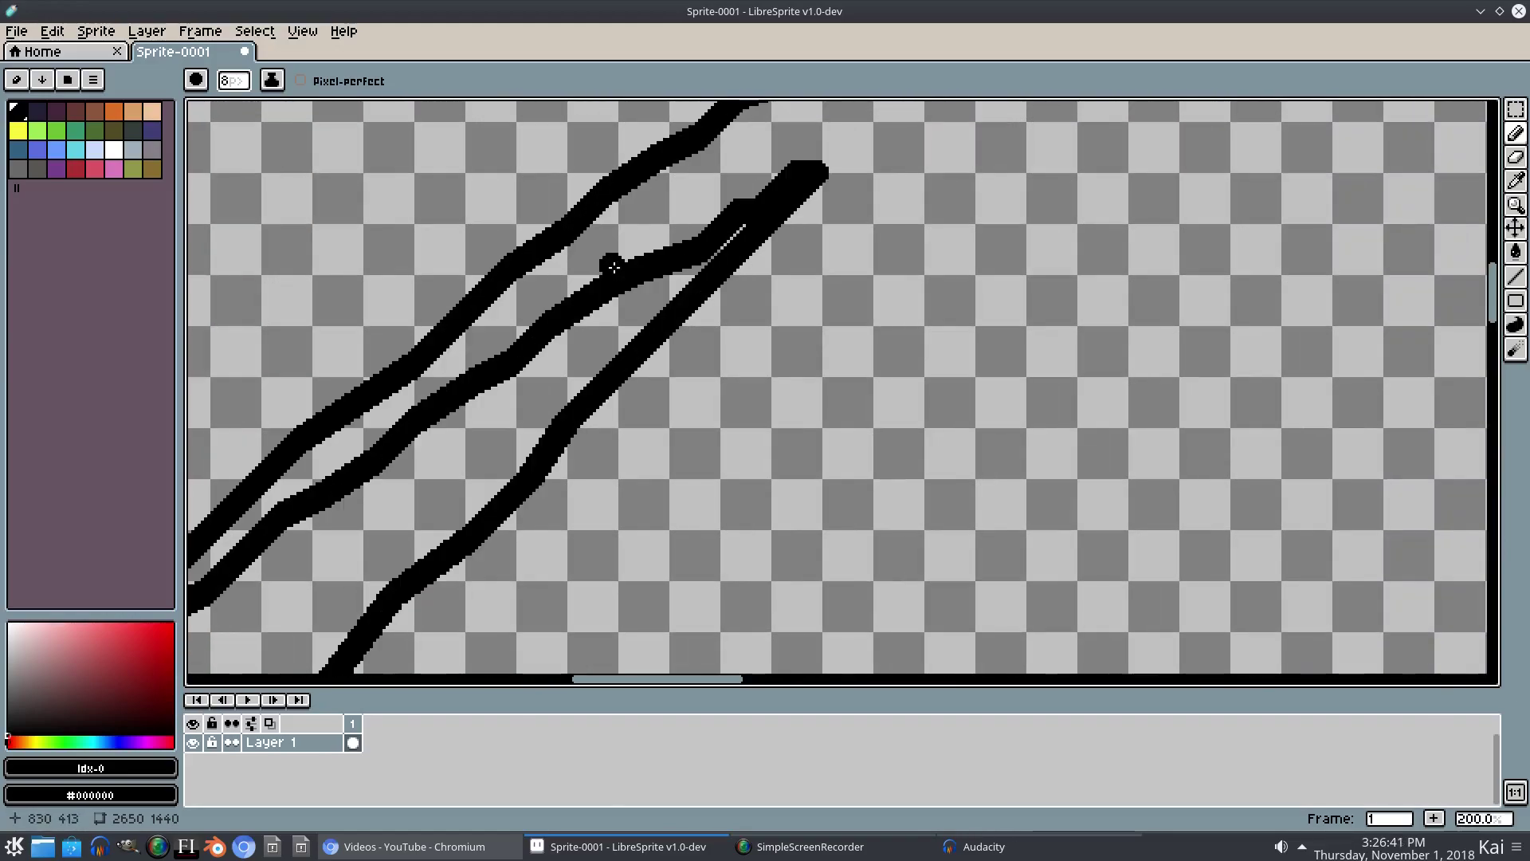
scroll(778, 278, down, 1)
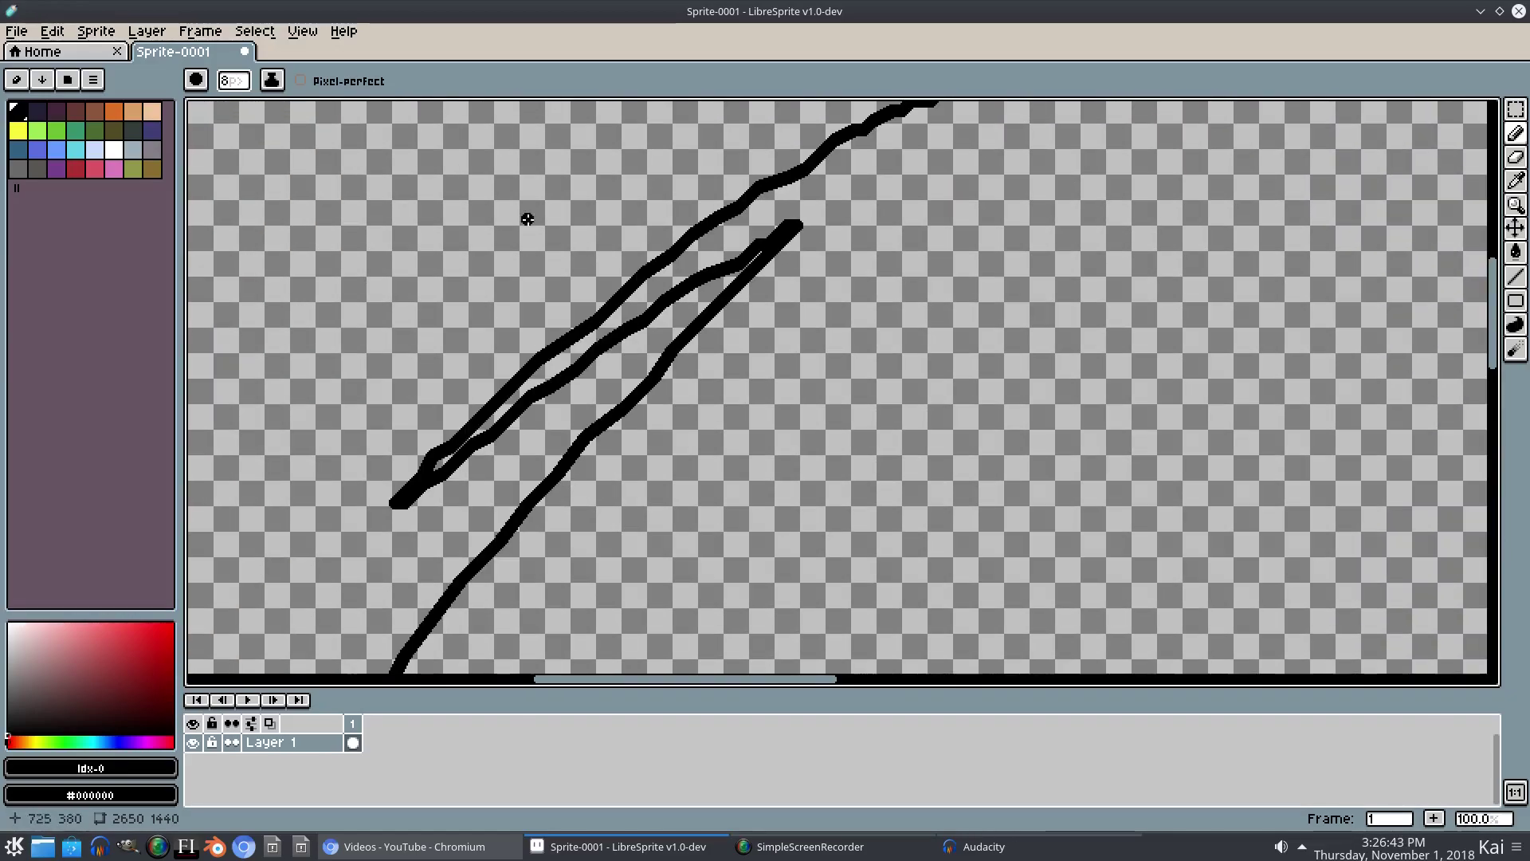
- Undo the diagonal test strokes and sketch the round skull outline
scroll(704, 489, down, 4)
drag(714, 489, 583, 325)
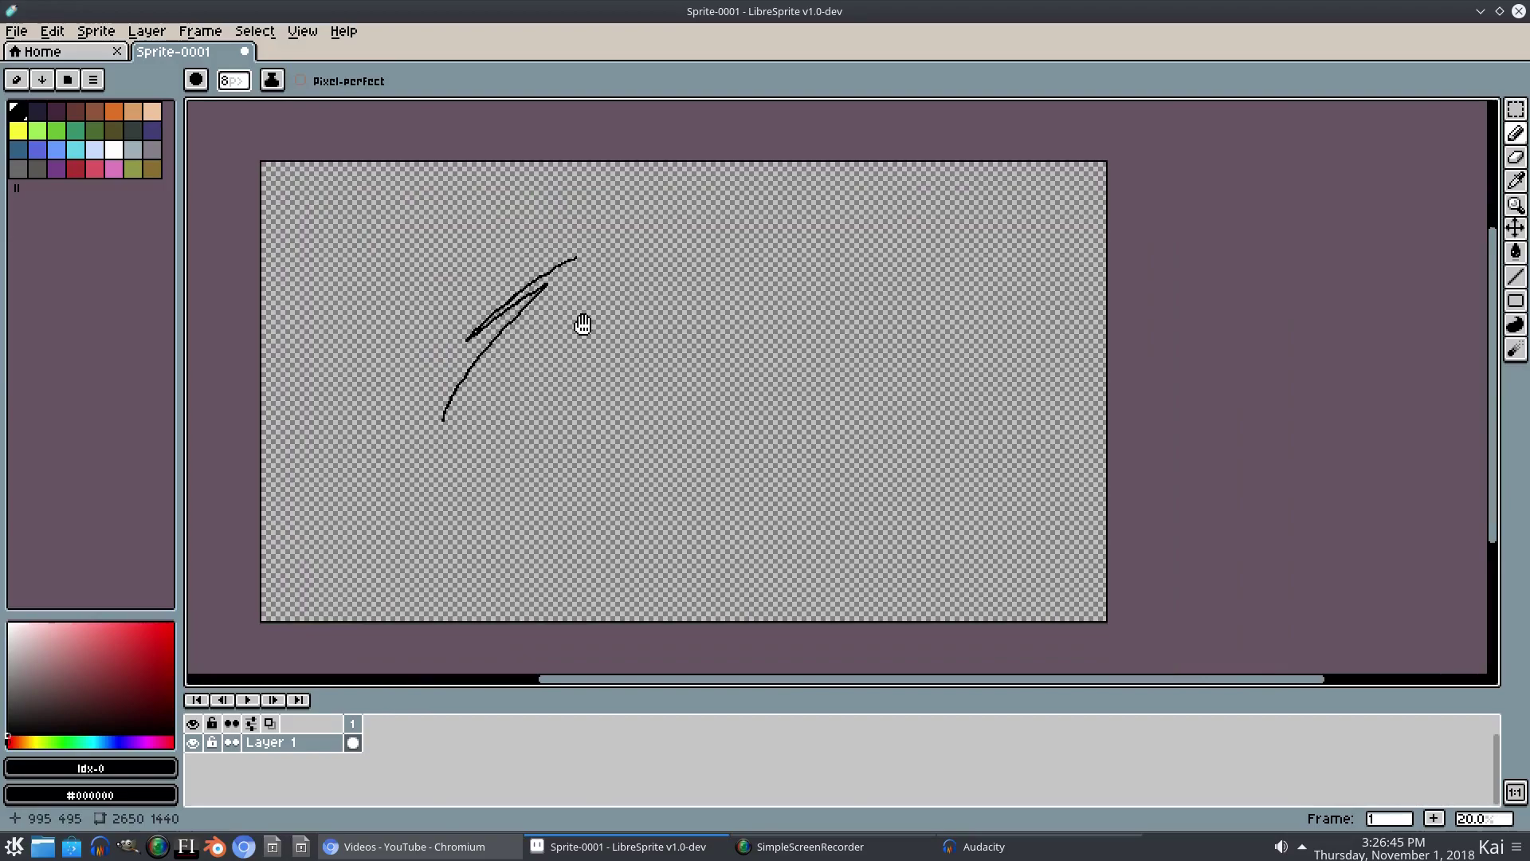
key(ctrl+z)
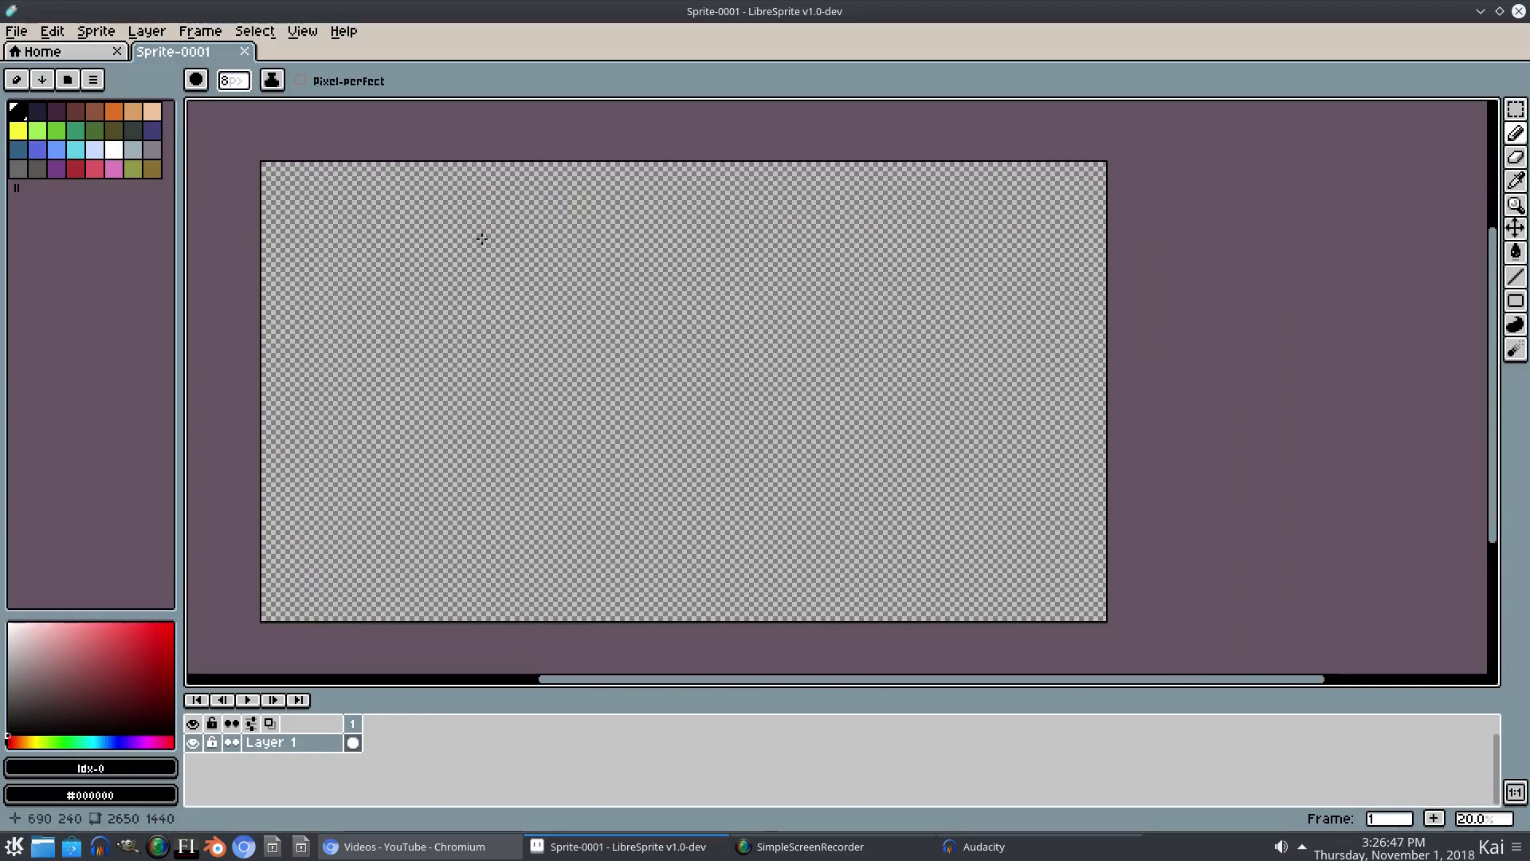
drag(472, 249, 439, 304)
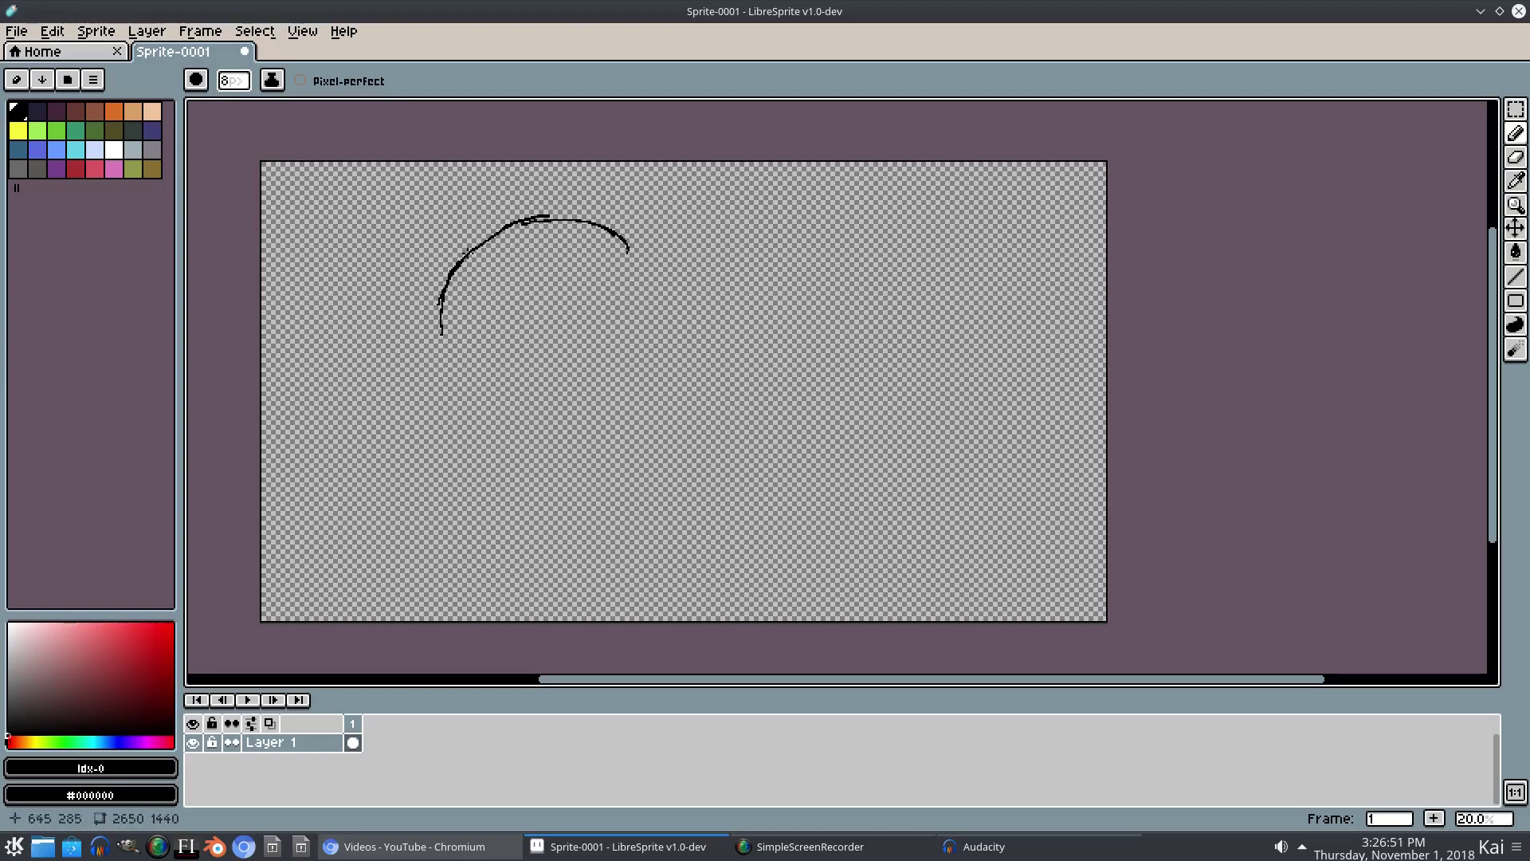
drag(444, 295, 466, 380)
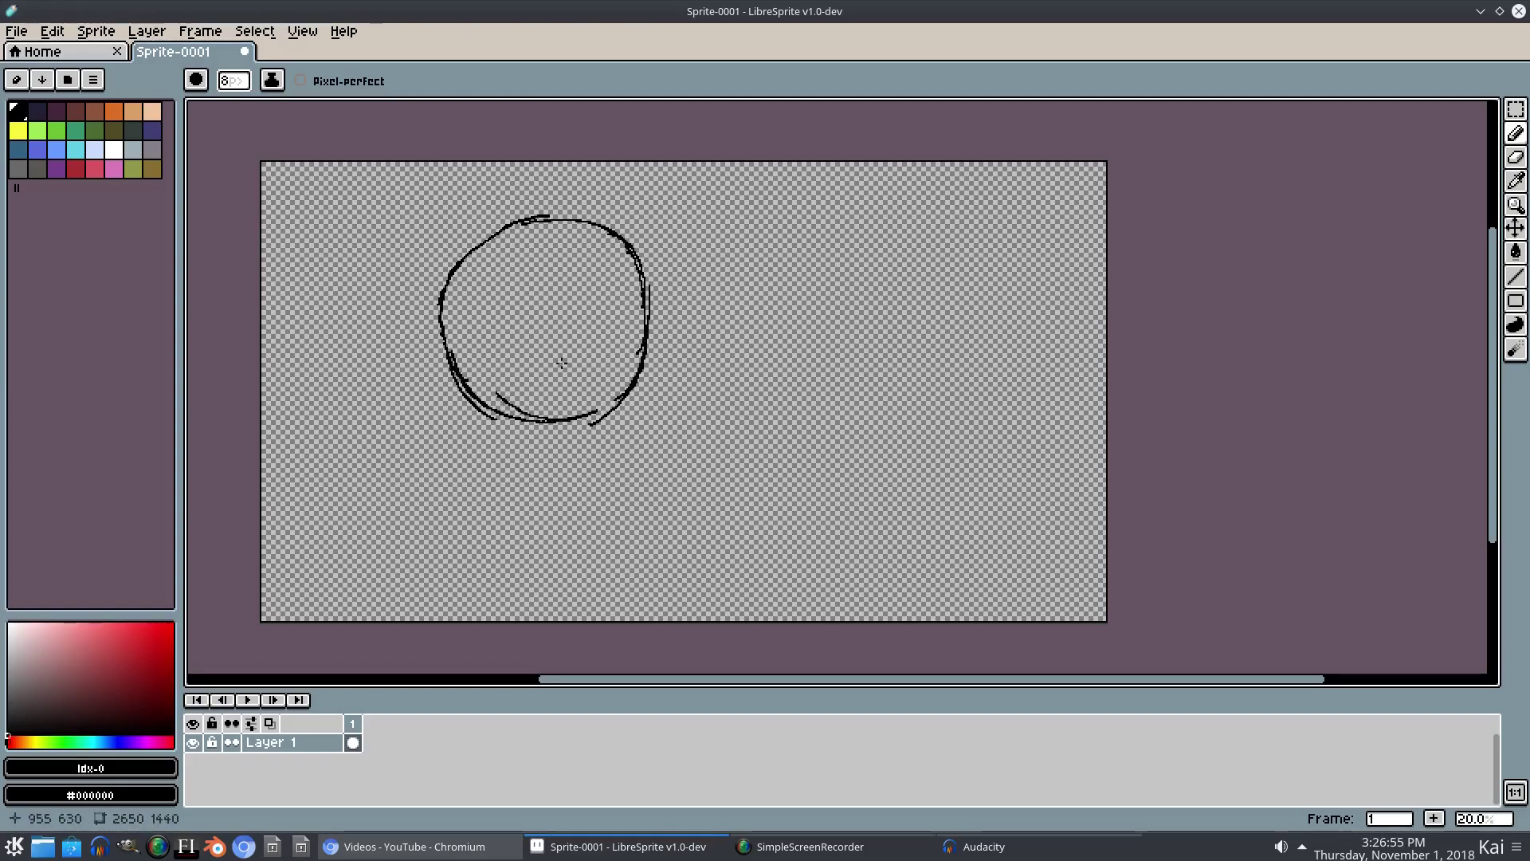
drag(548, 423, 615, 401)
- Sketch the jaw, chin, neck and both shoulders, reinforcing the left shoulder and head edge
drag(457, 410, 456, 393)
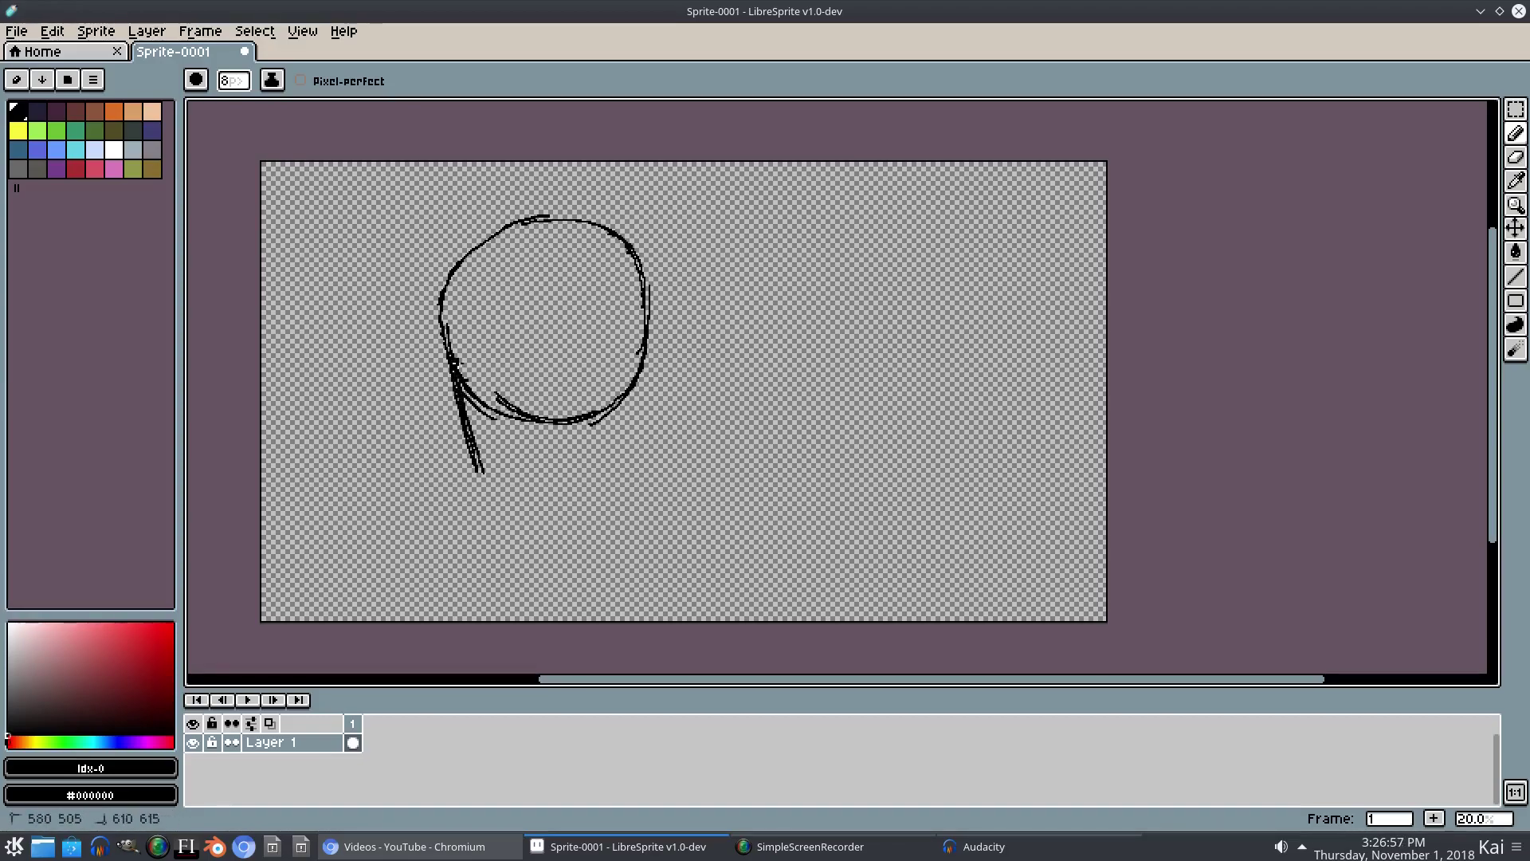
drag(492, 469, 574, 518)
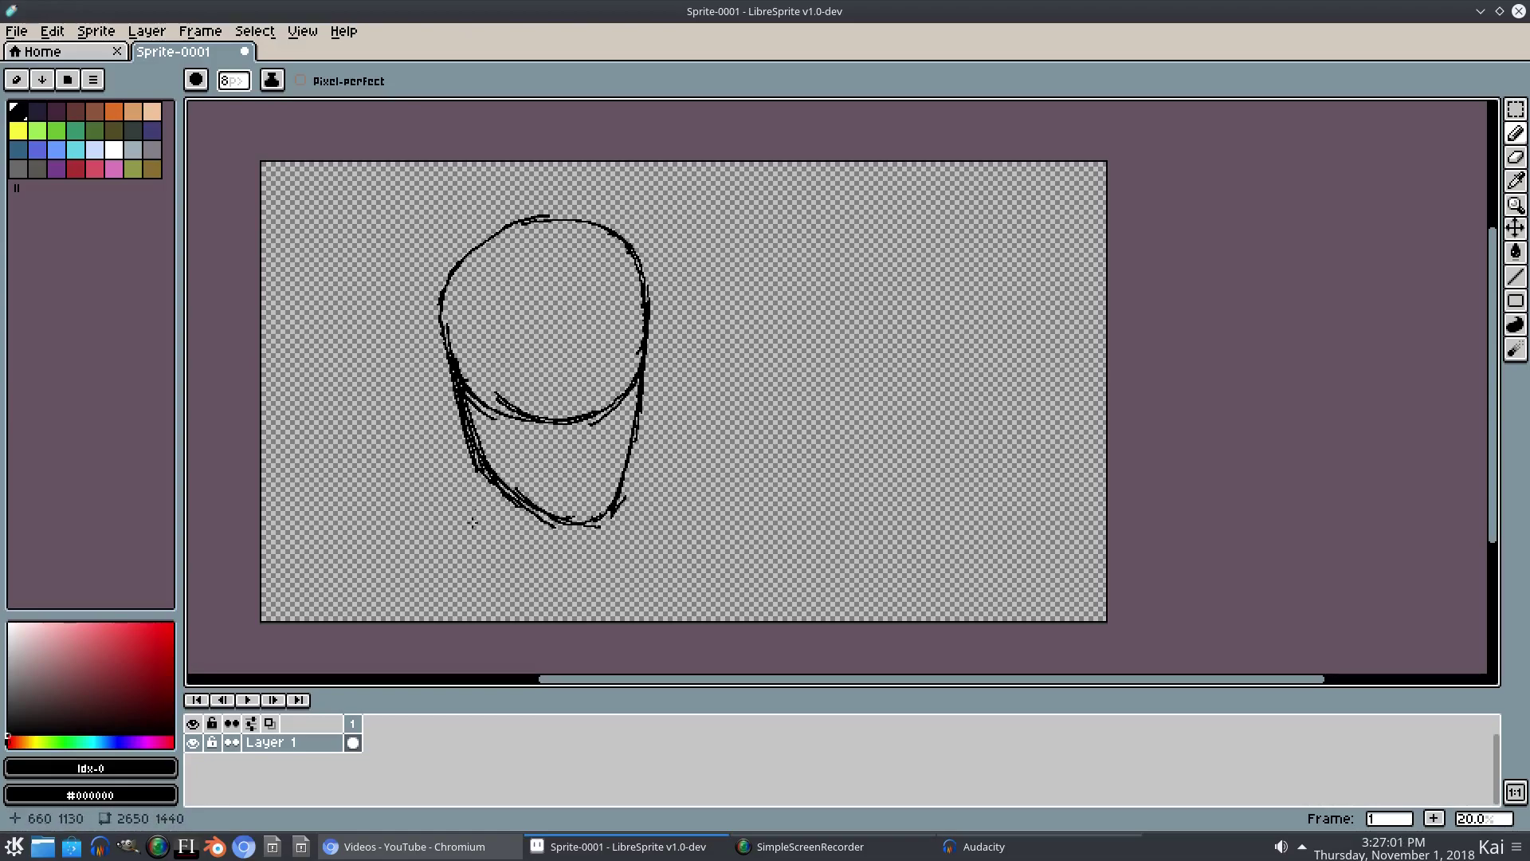
drag(483, 467, 480, 524)
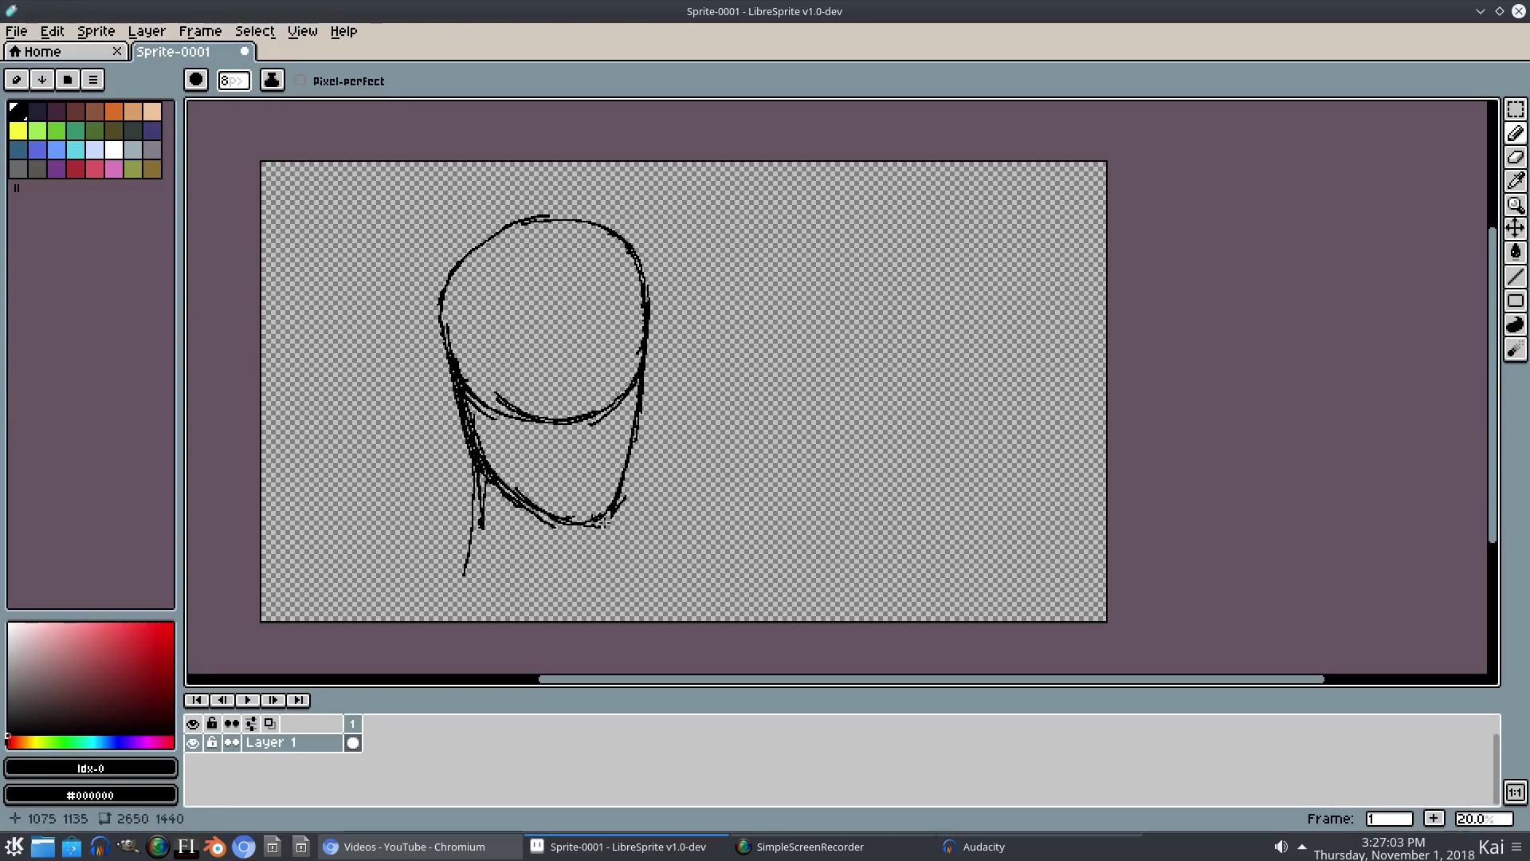
drag(618, 530, 629, 570)
drag(478, 530, 350, 618)
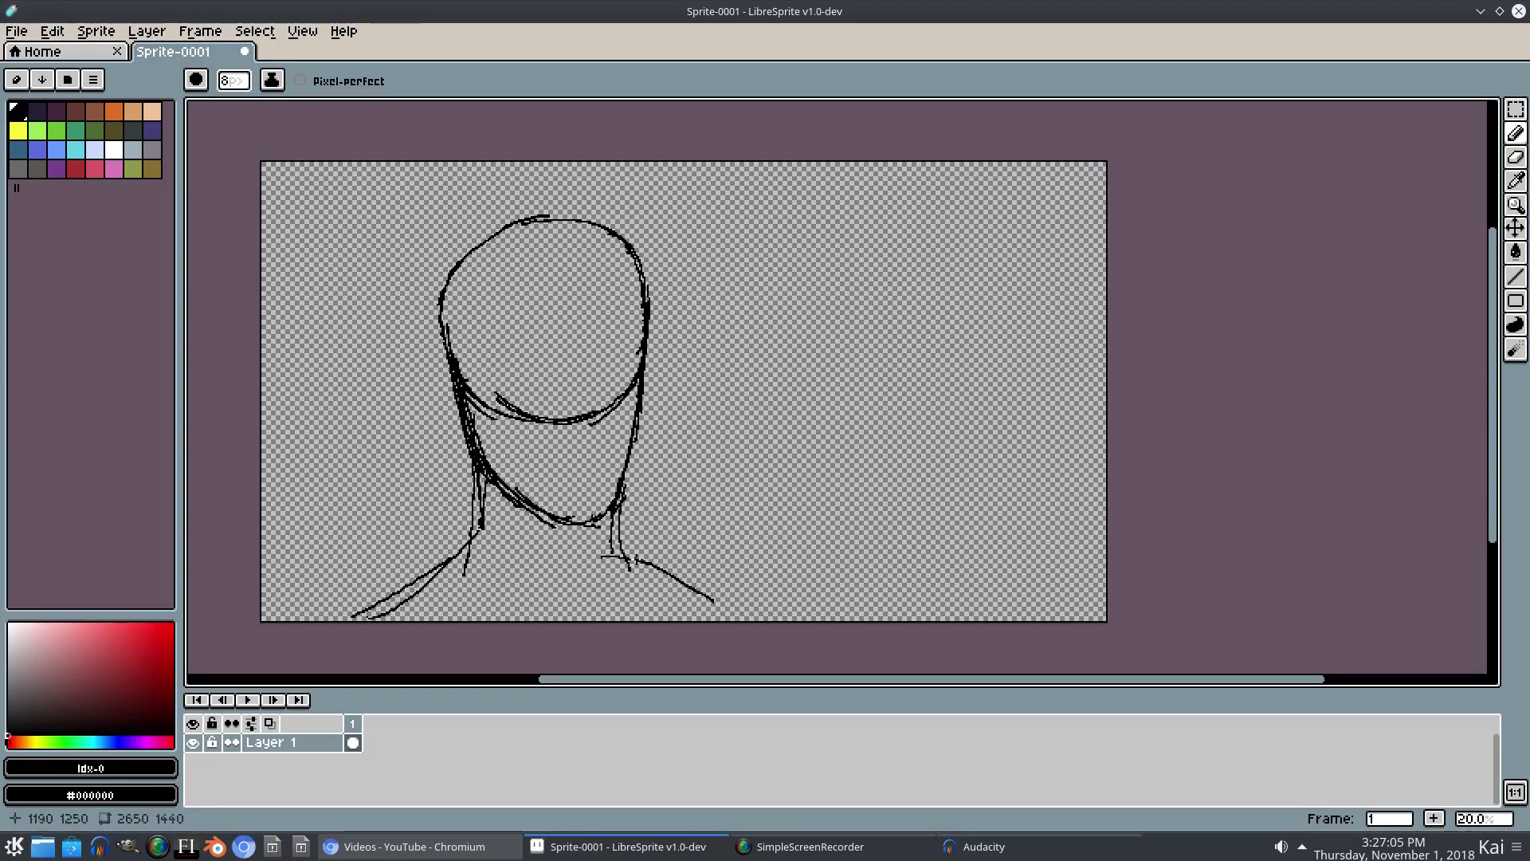
drag(630, 562, 769, 620)
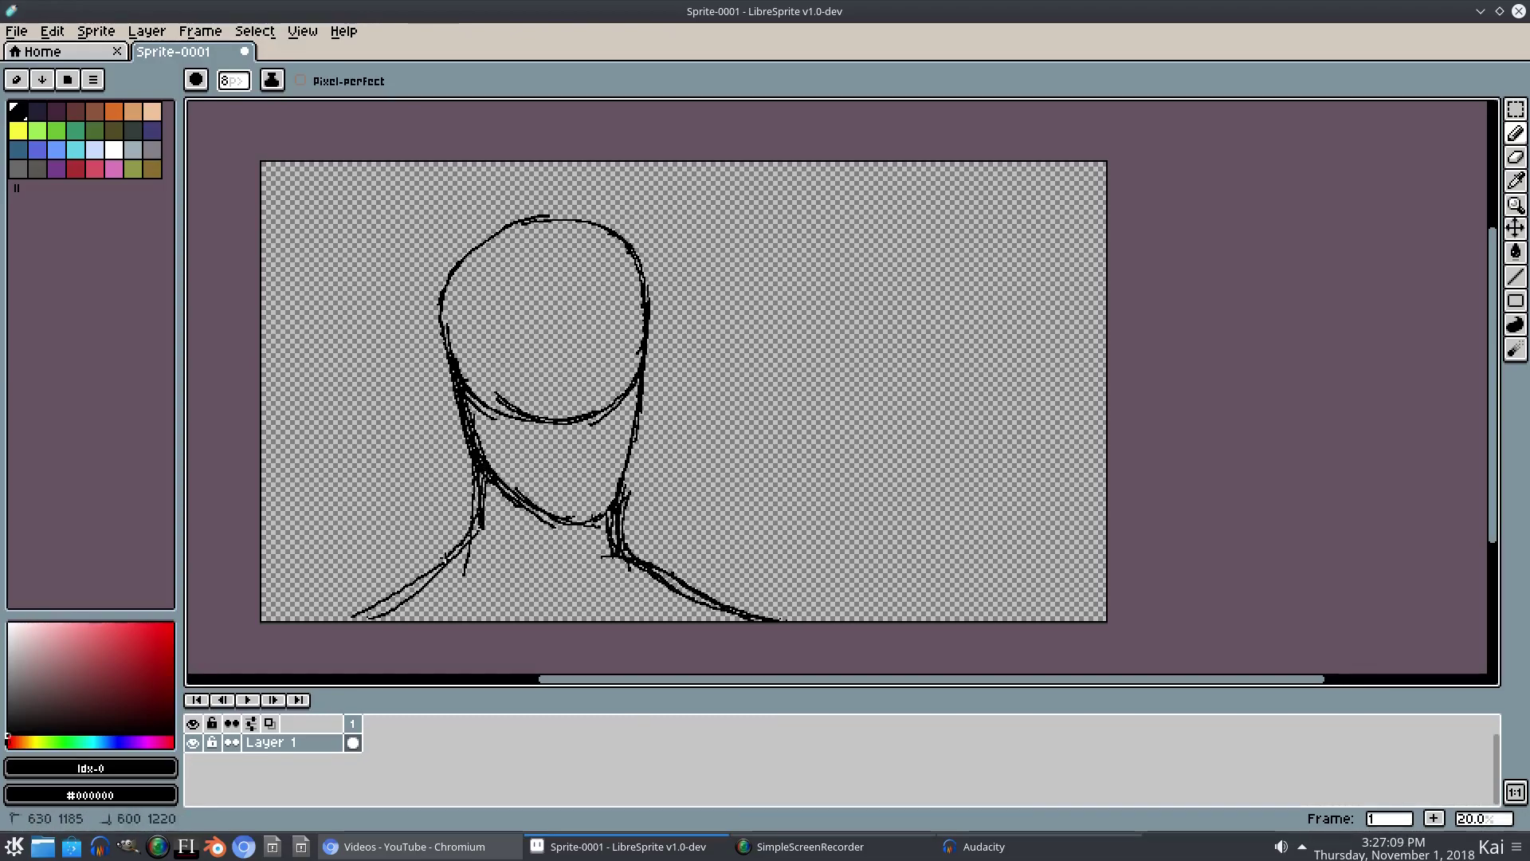
mouse_move(397, 597)
mouse_down()
mouse_move(347, 626)
mouse_move(449, 549)
mouse_up()
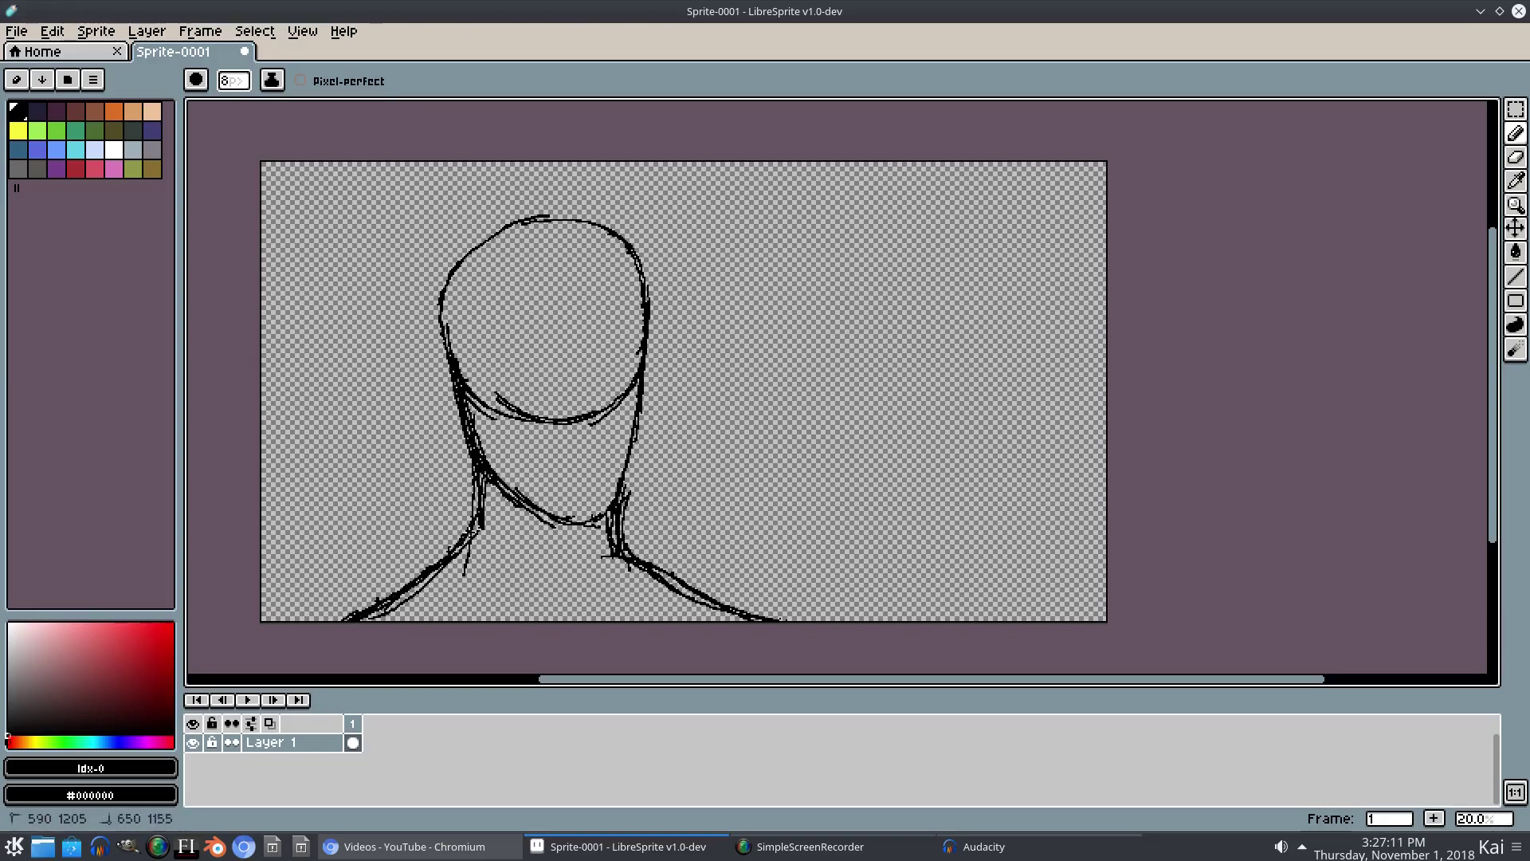
drag(448, 281, 450, 349)
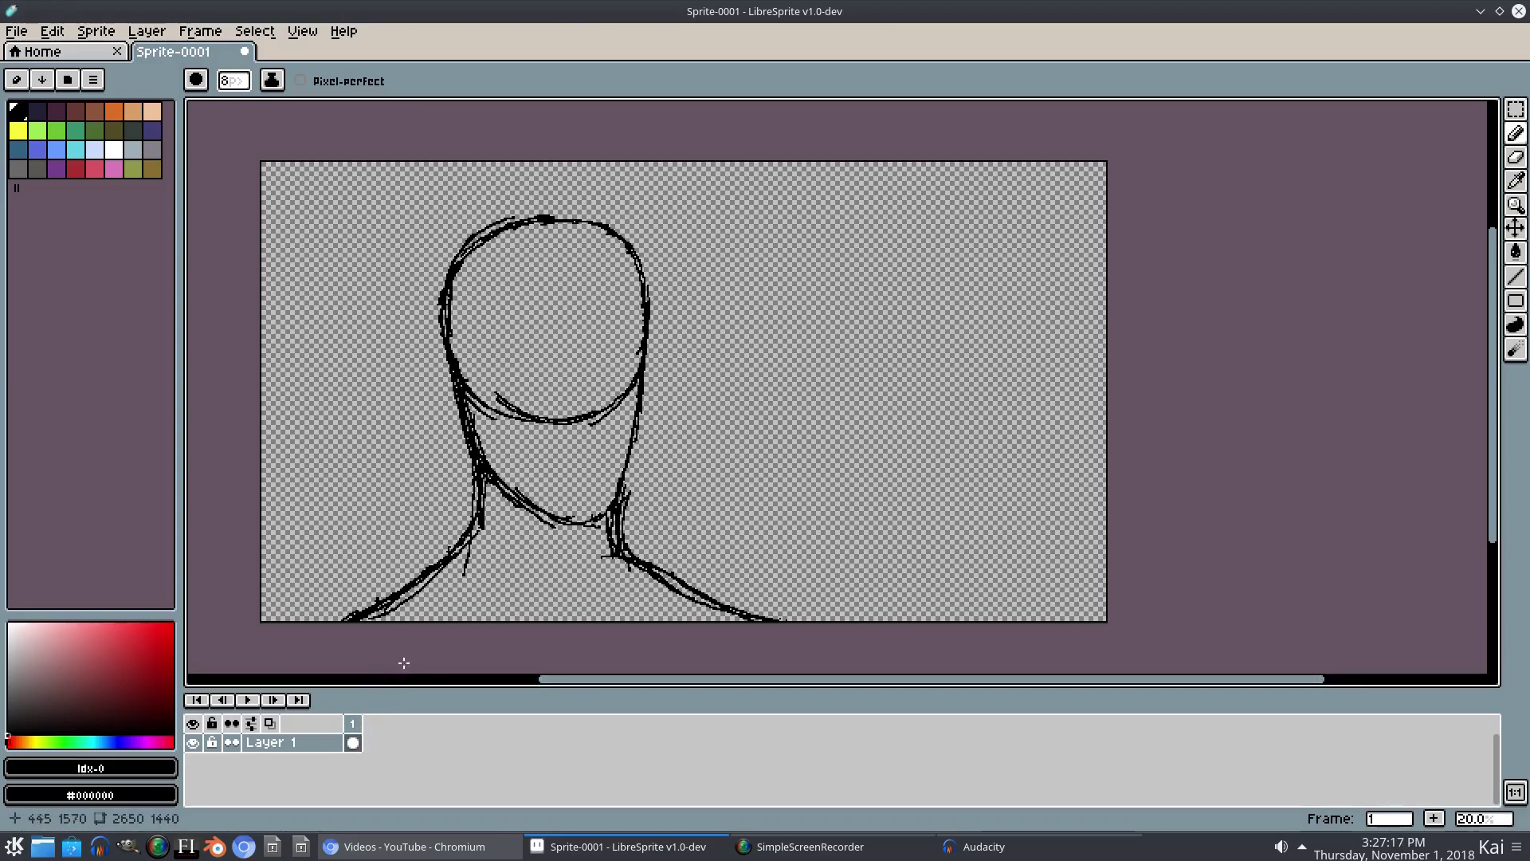
- Enlarge the timeline, add an empty frame 2, and turn on onion skin
drag(430, 689, 451, 647)
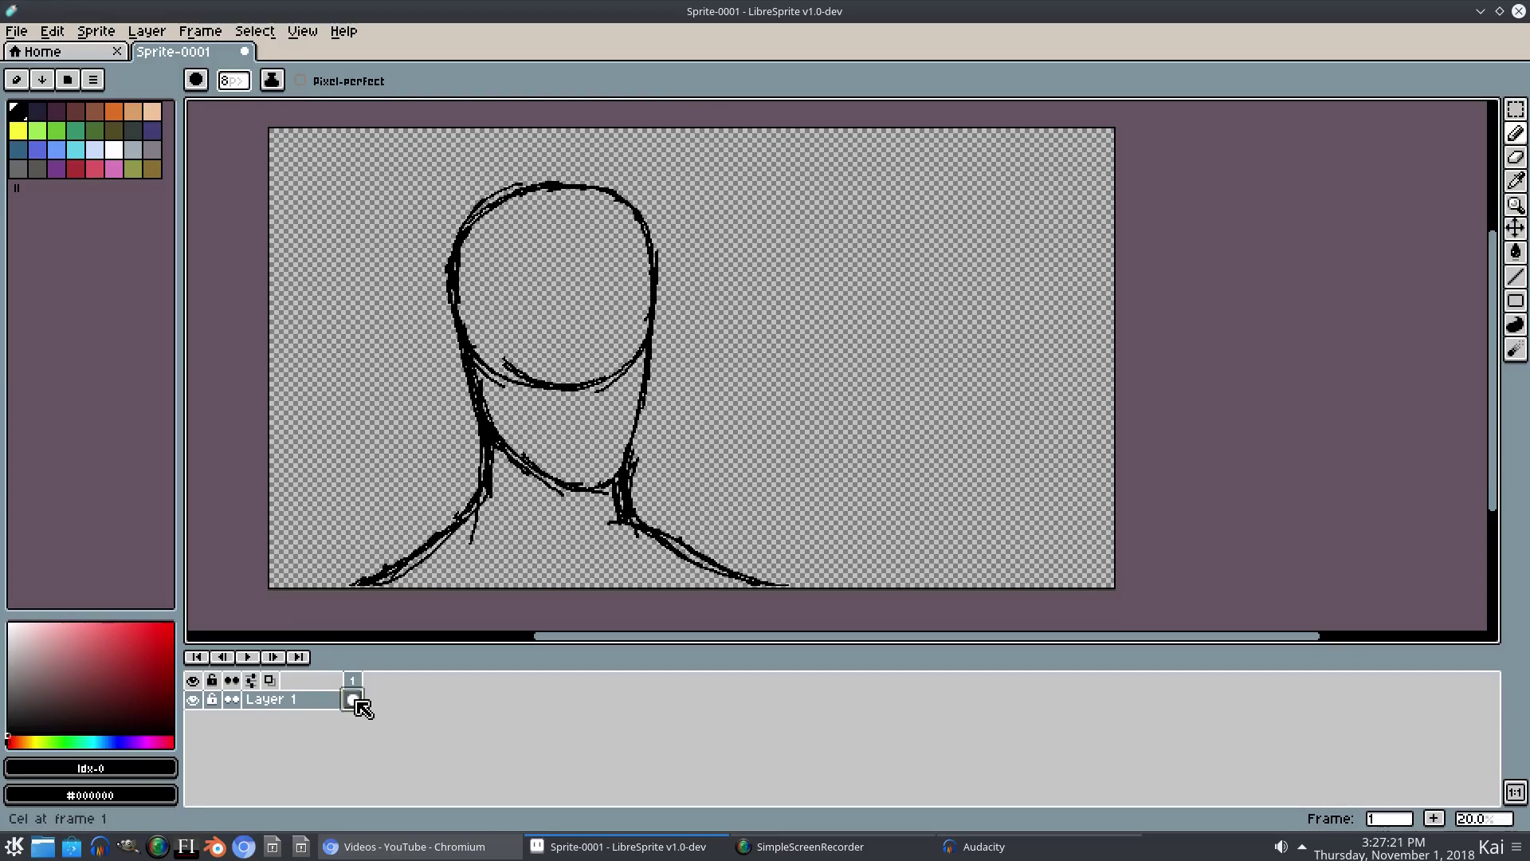
click(355, 701)
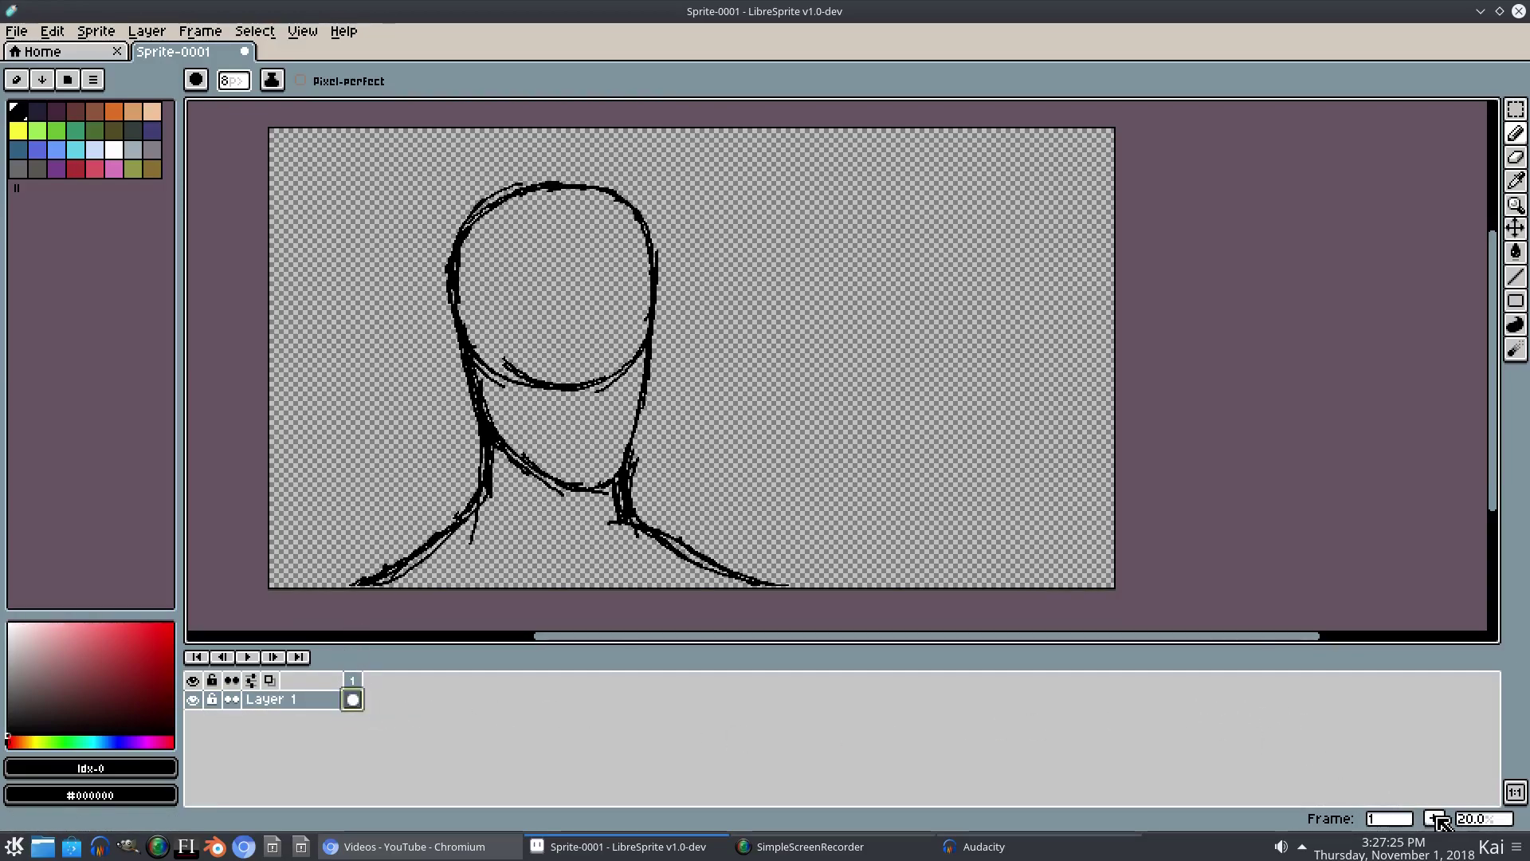
click(1437, 818)
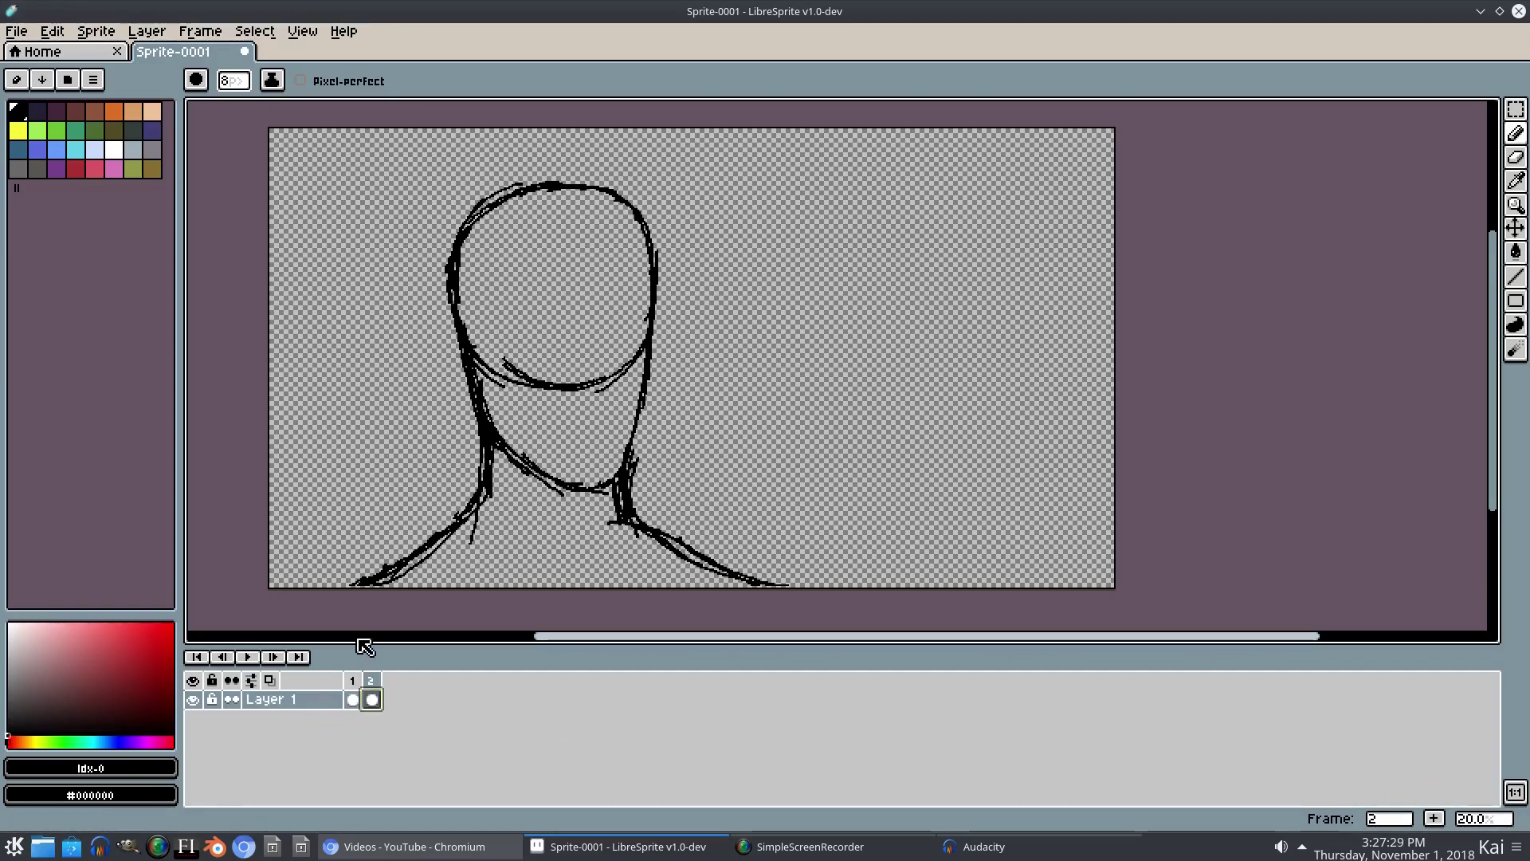
key(Delete)
click(271, 682)
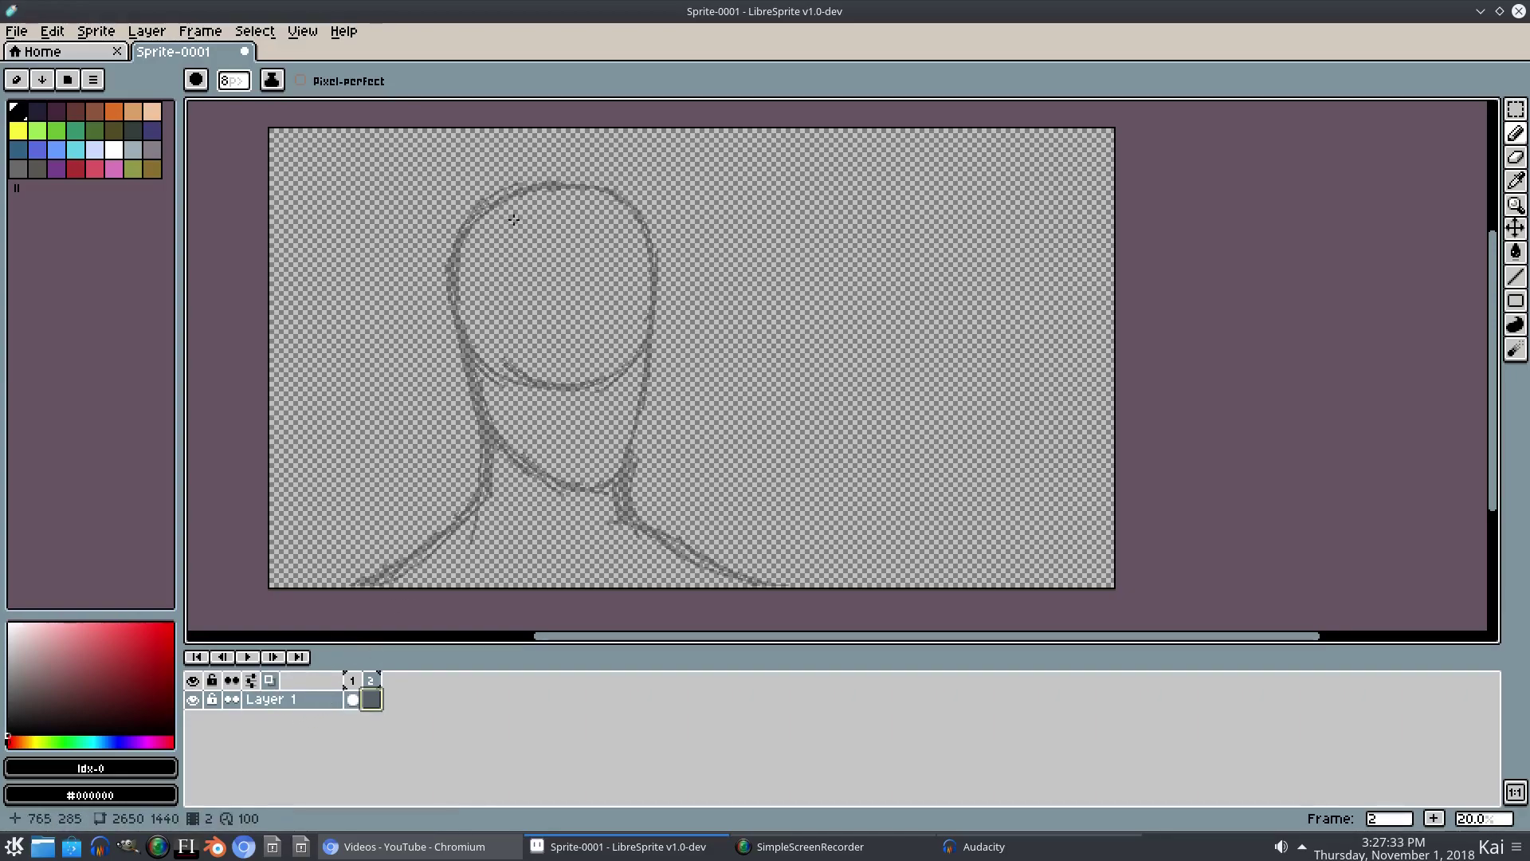
- Trace a narrower, turned head outline with jaw and chin on frame 2, undoing the stray neck stroke
mouse_move(547, 211)
mouse_down()
mouse_move(485, 234)
mouse_move(469, 335)
mouse_up()
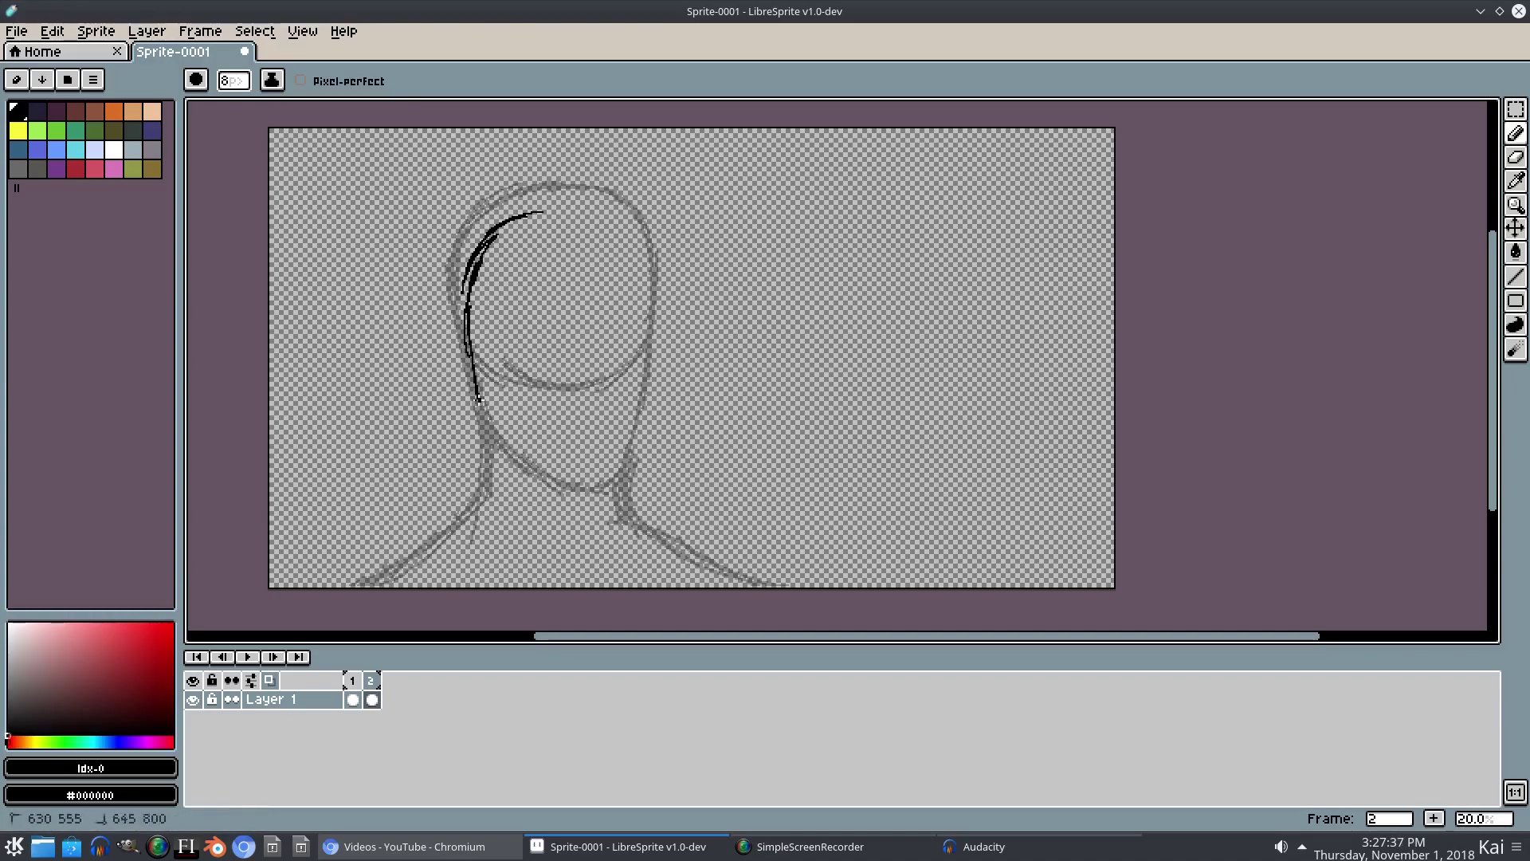
mouse_move(479, 400)
mouse_down()
mouse_move(510, 456)
mouse_move(539, 466)
mouse_up()
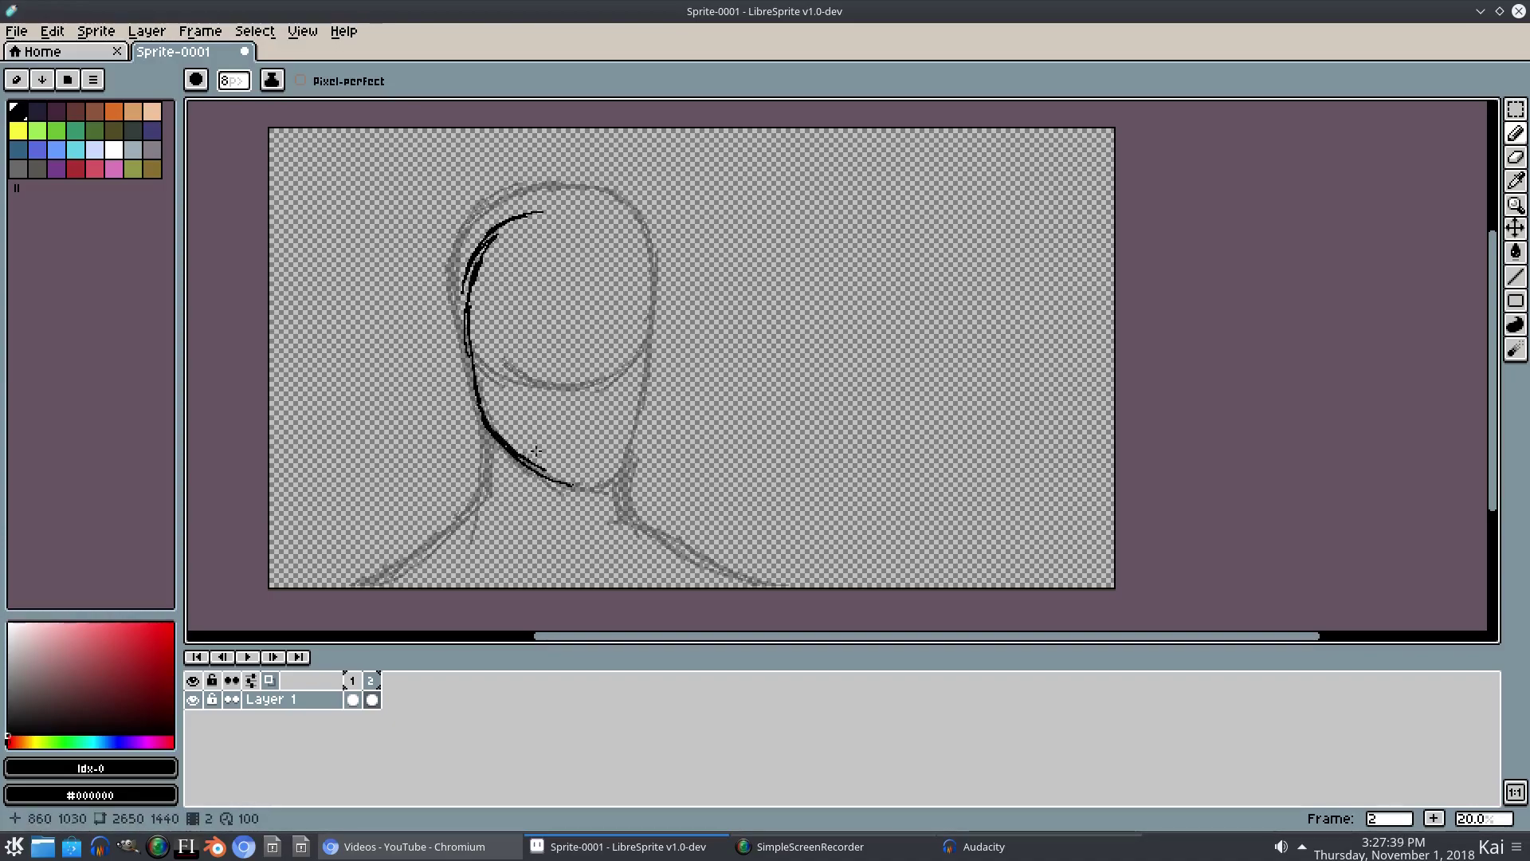
mouse_move(636, 232)
mouse_down()
mouse_move(594, 211)
mouse_move(641, 227)
mouse_up()
drag(654, 301, 636, 229)
mouse_move(643, 293)
mouse_down()
mouse_move(637, 425)
mouse_move(600, 482)
mouse_up()
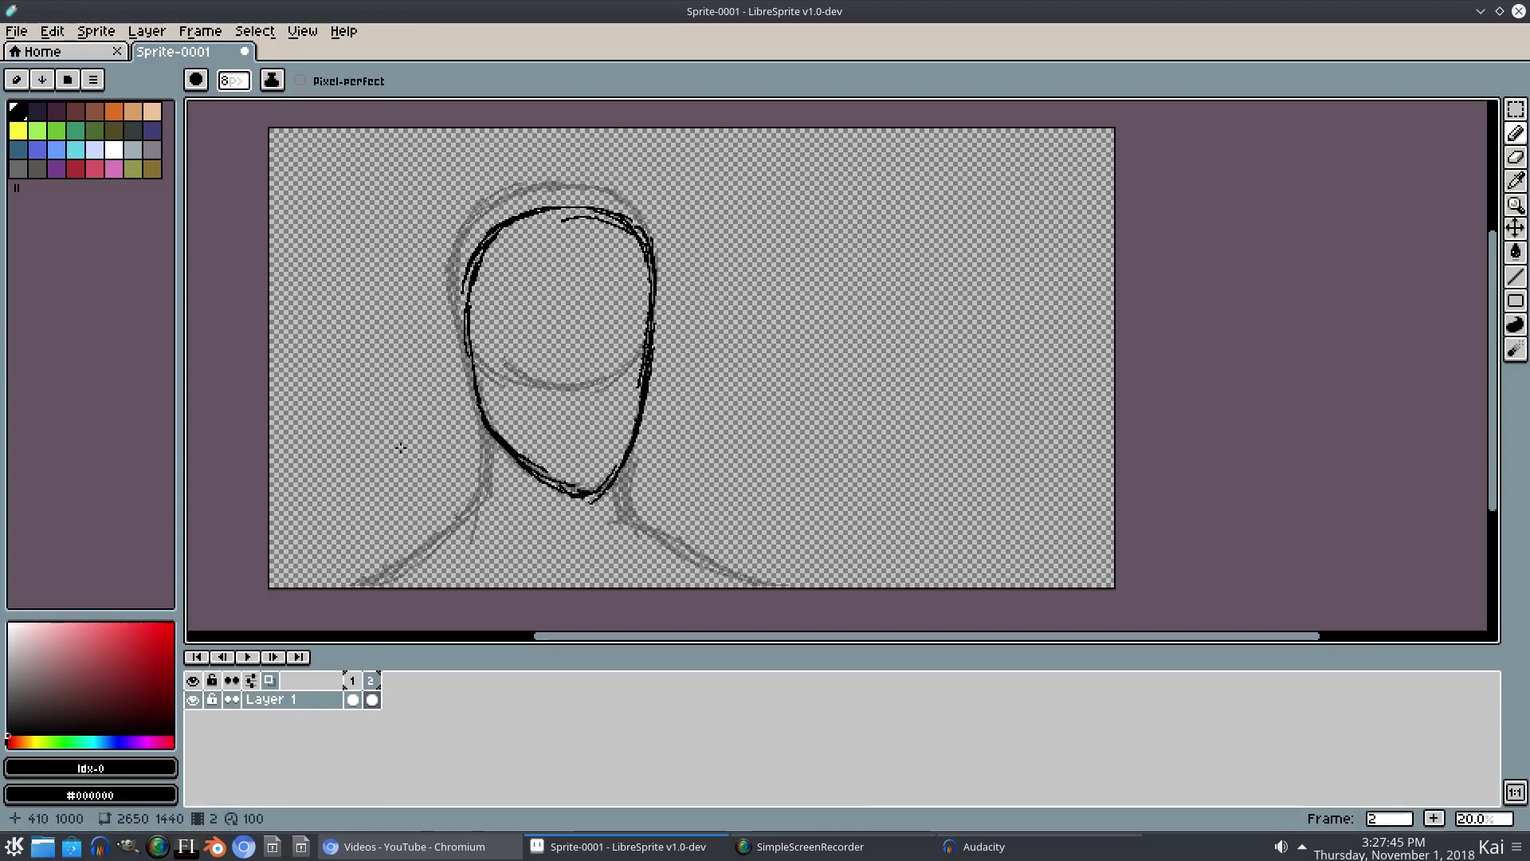
drag(482, 424, 485, 479)
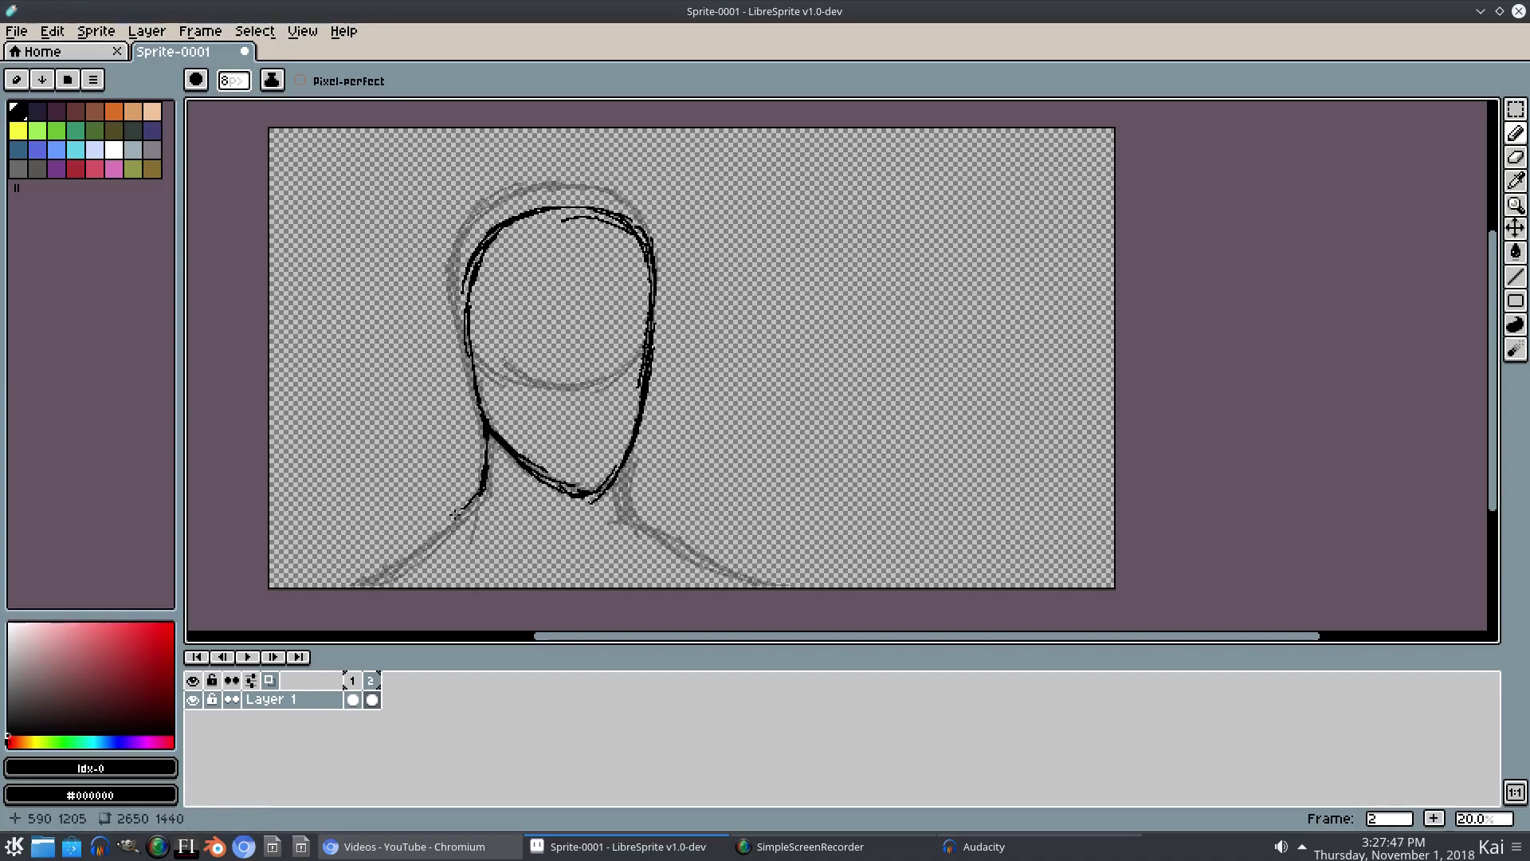
key(ctrl+z)
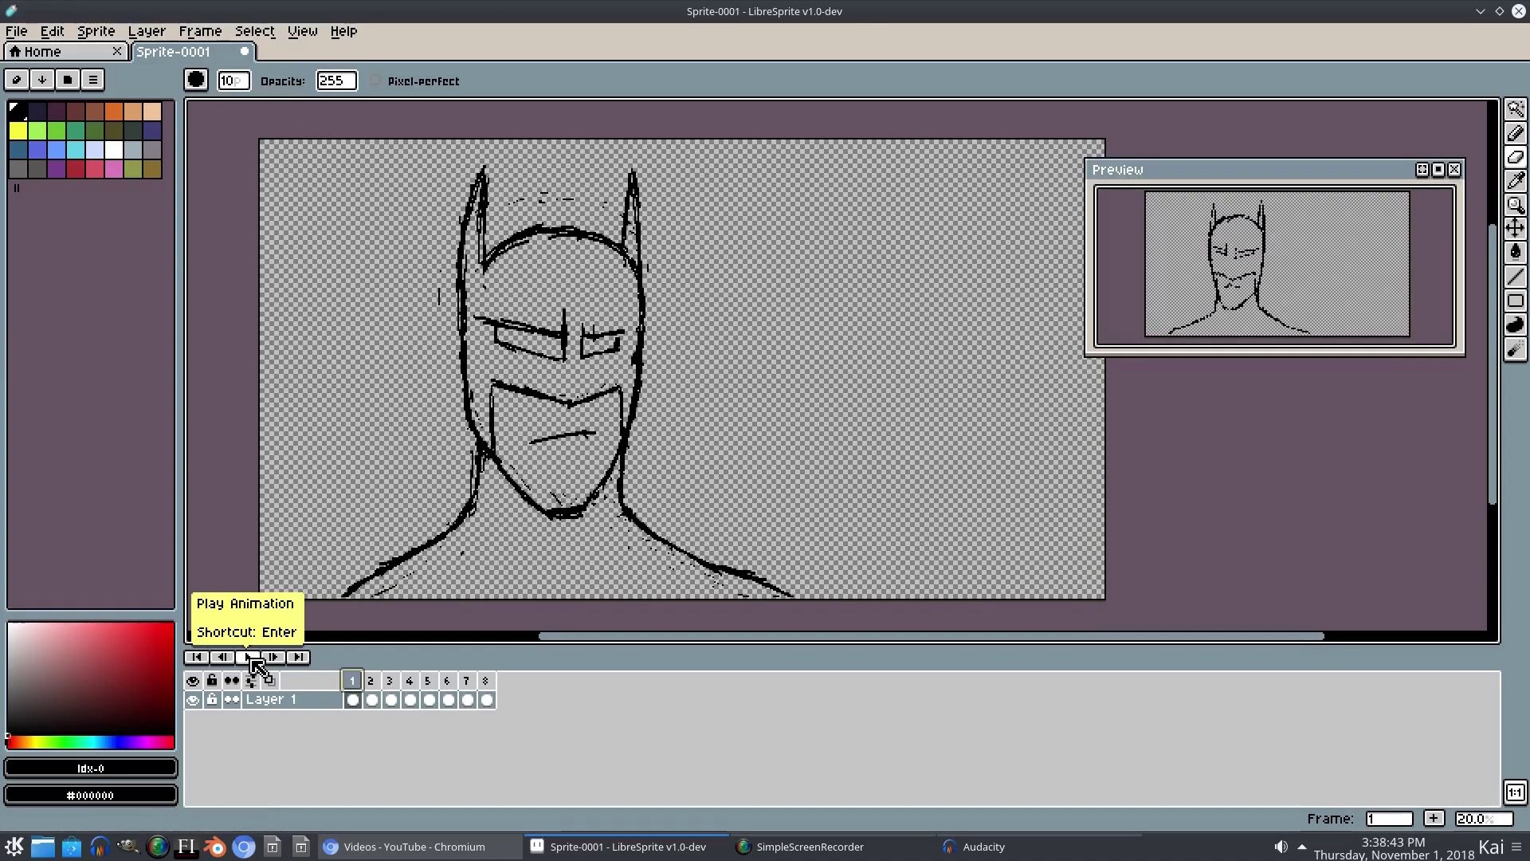
- Play the eight-frame animation, zooming in and out while it runs
click(249, 658)
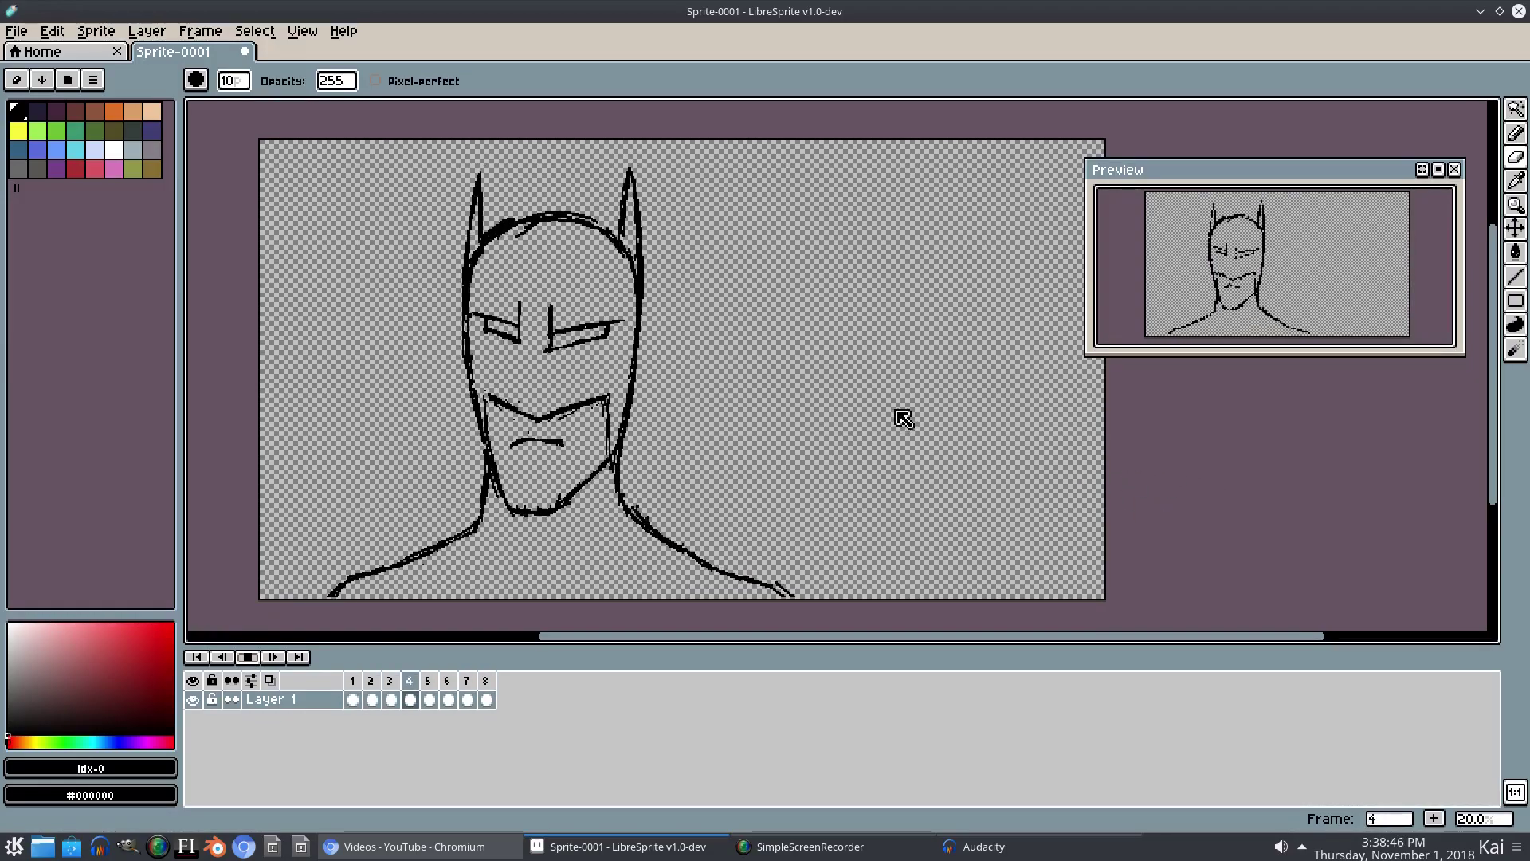
drag(905, 433, 886, 420)
key(Return)
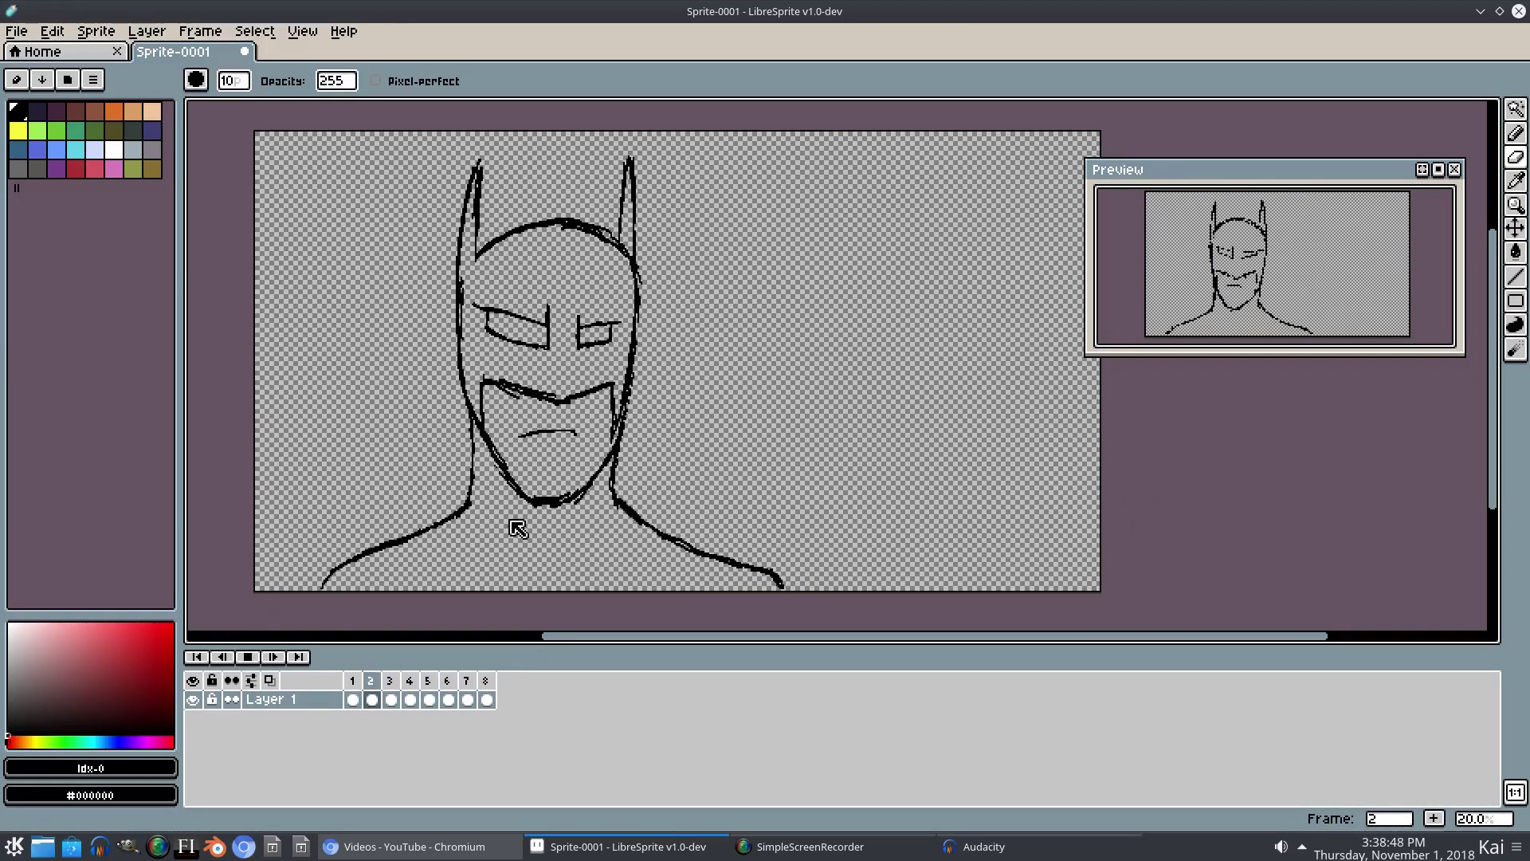
scroll(511, 500, down, 1)
scroll(511, 499, down, 3)
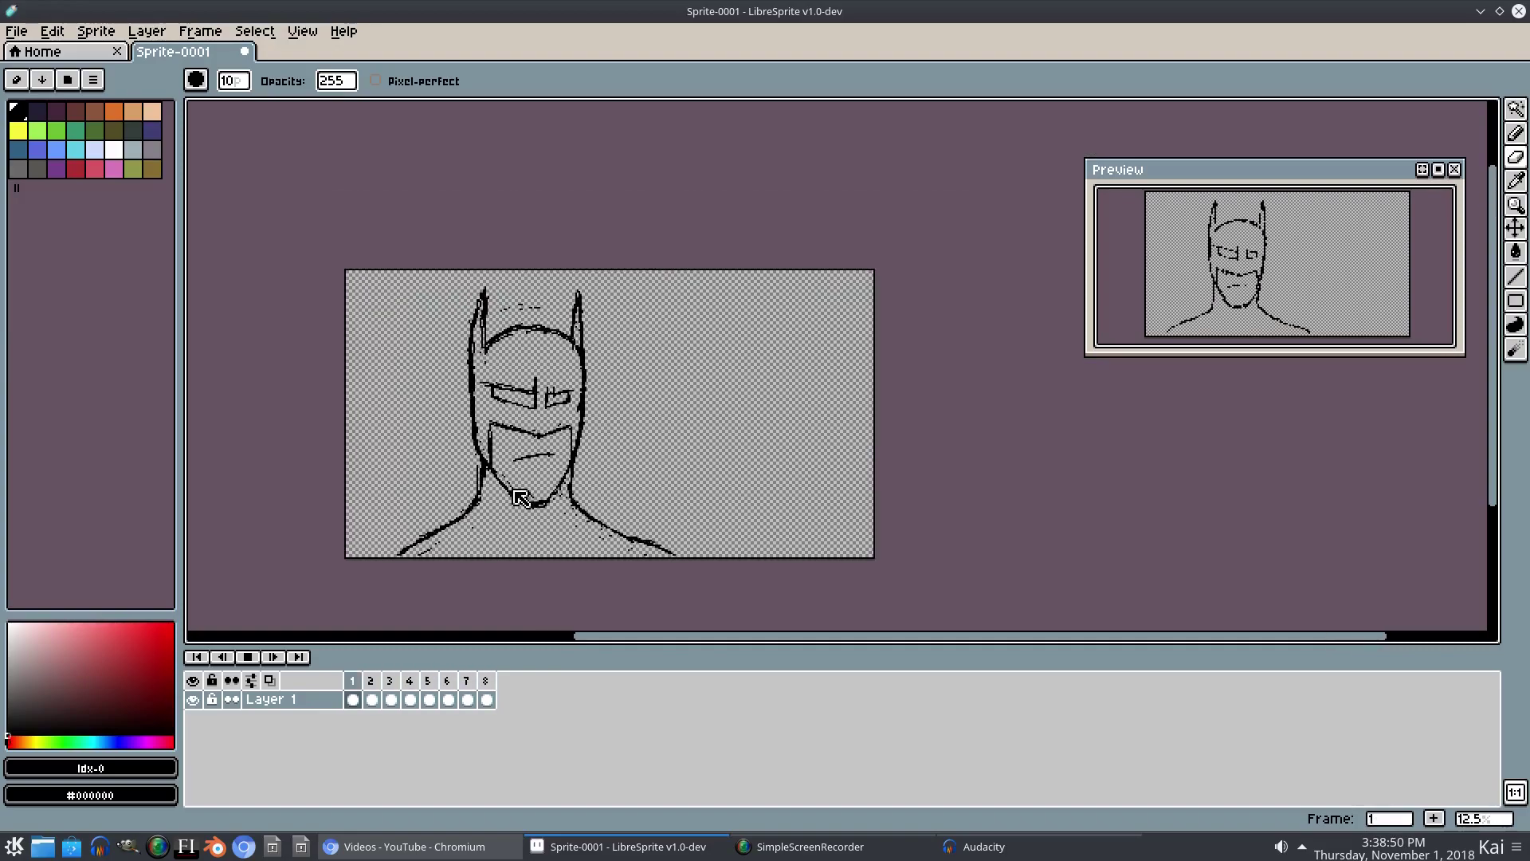
scroll(547, 487, up, 1)
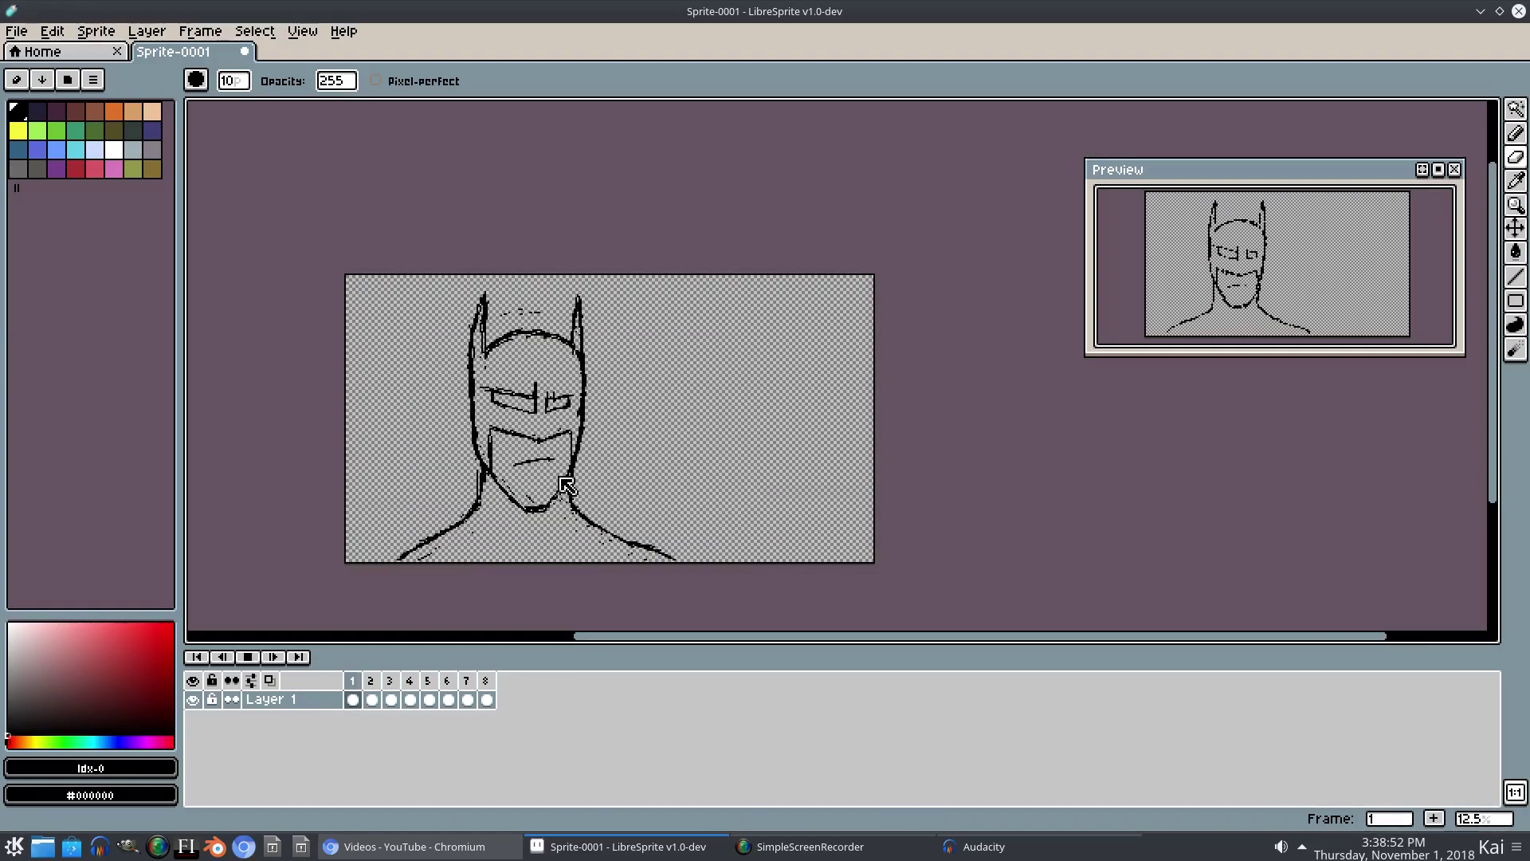
scroll(624, 465, up, 2)
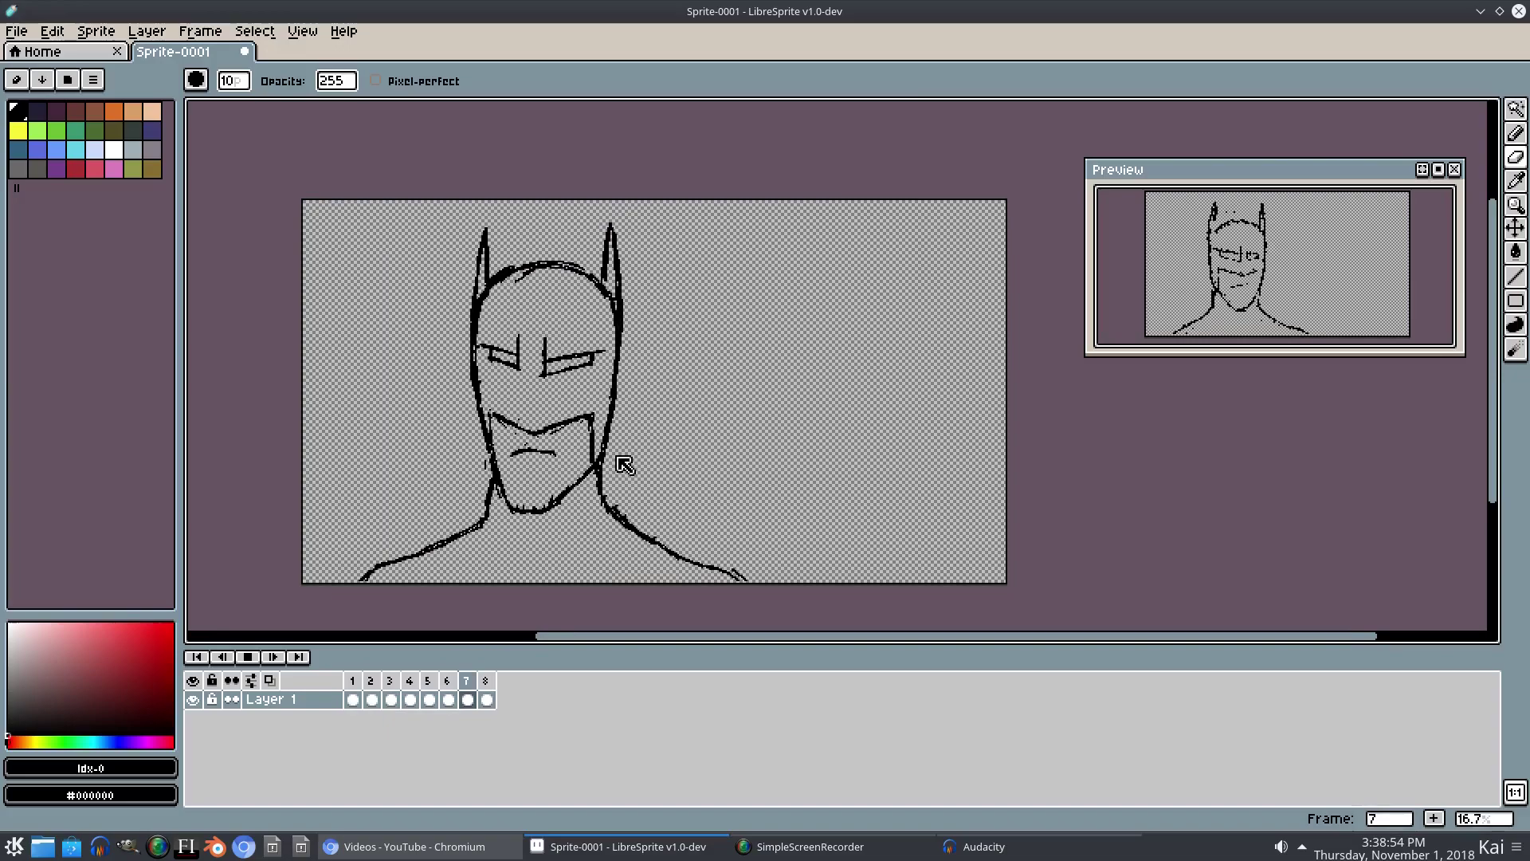
- Restart and stop playback, then re-centre the sprite in the view
key(Return)
drag(653, 464, 642, 461)
key(Return)
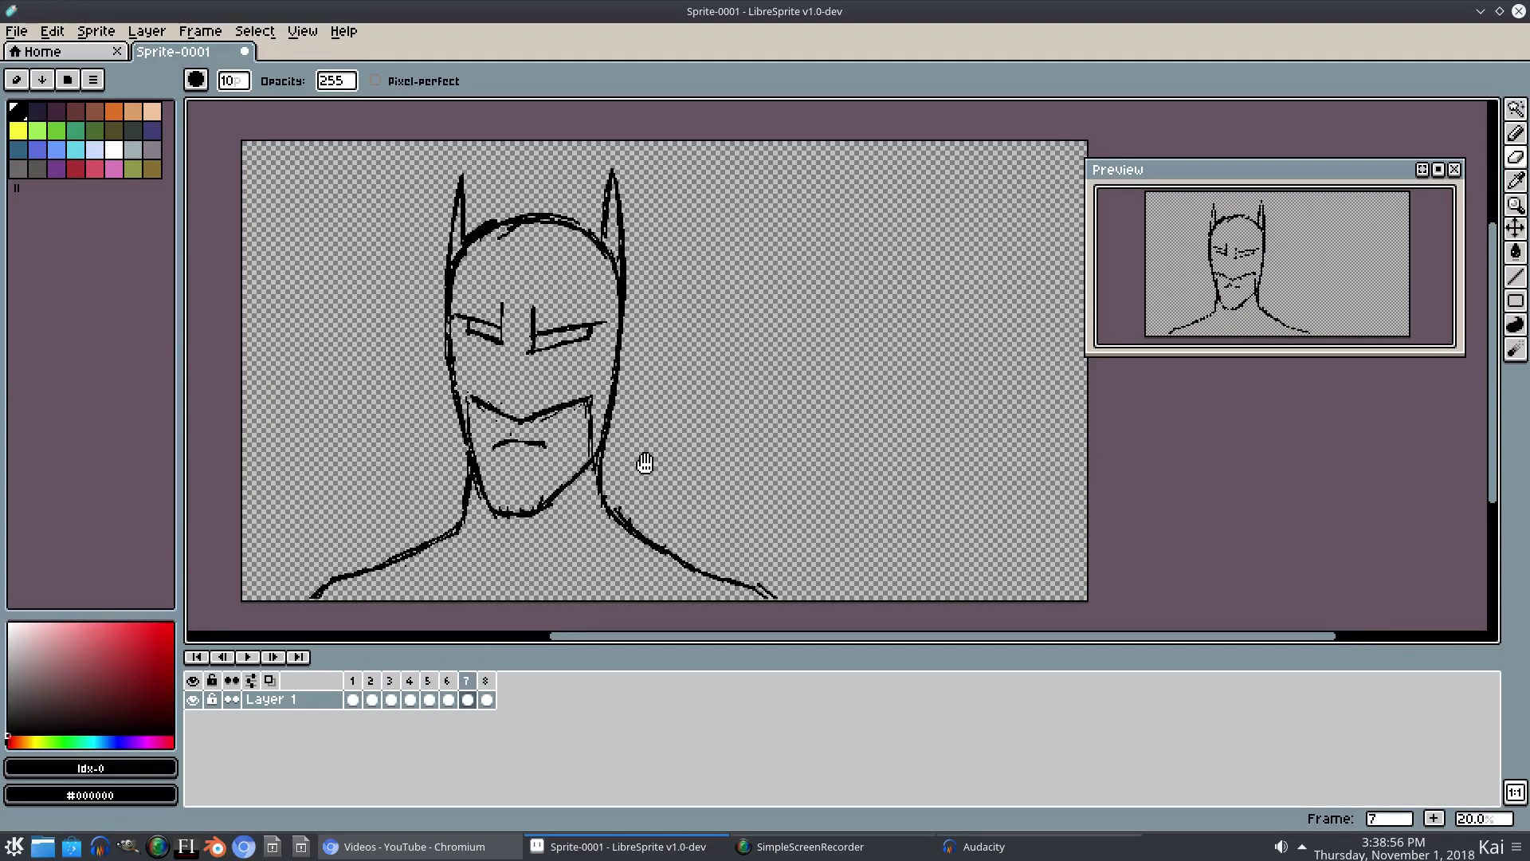
click(247, 655)
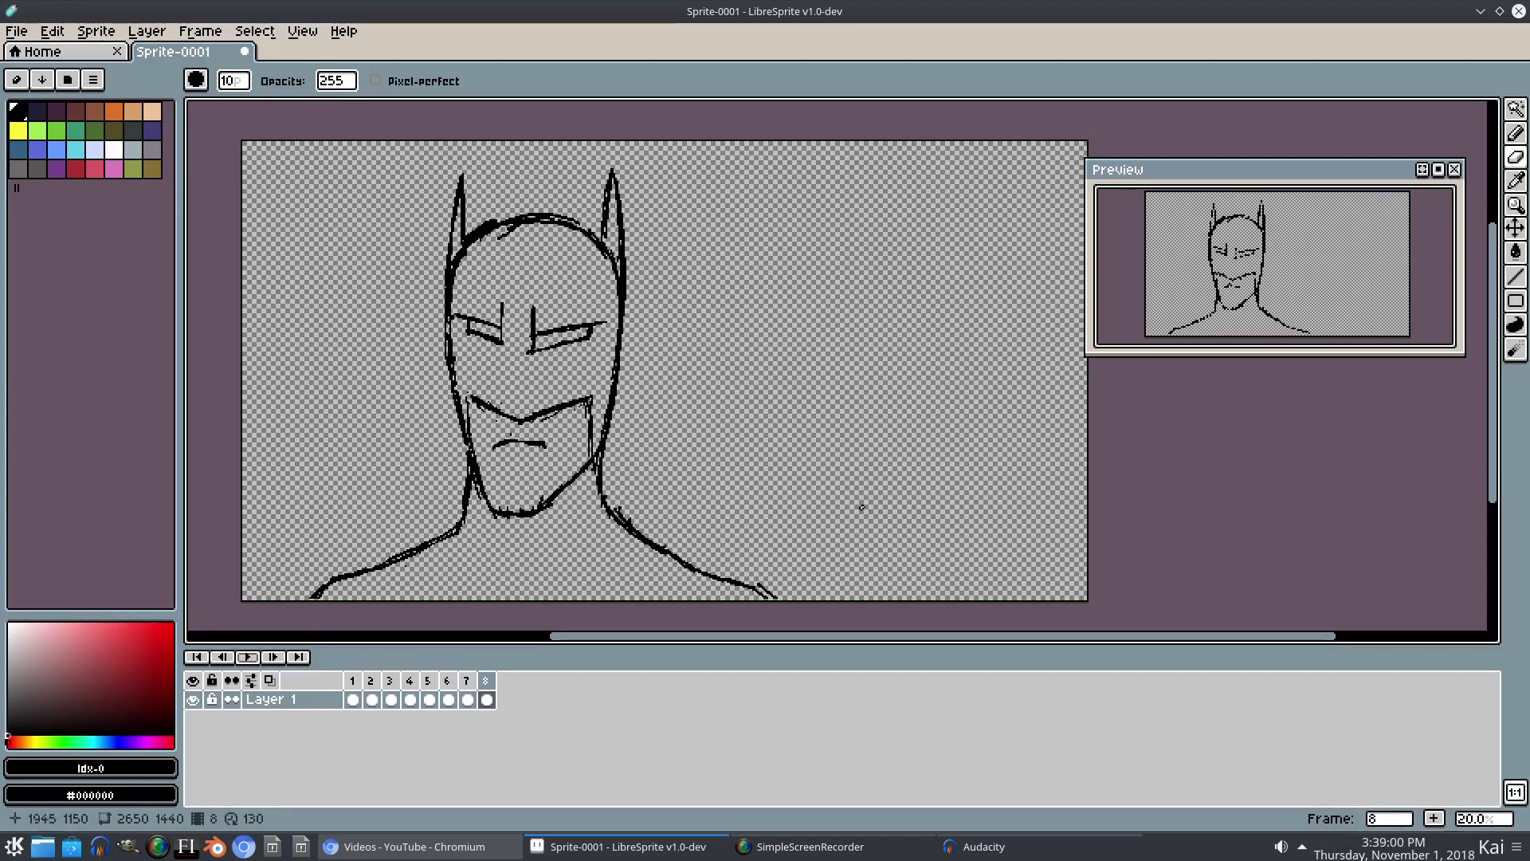
scroll(862, 507, up, 7)
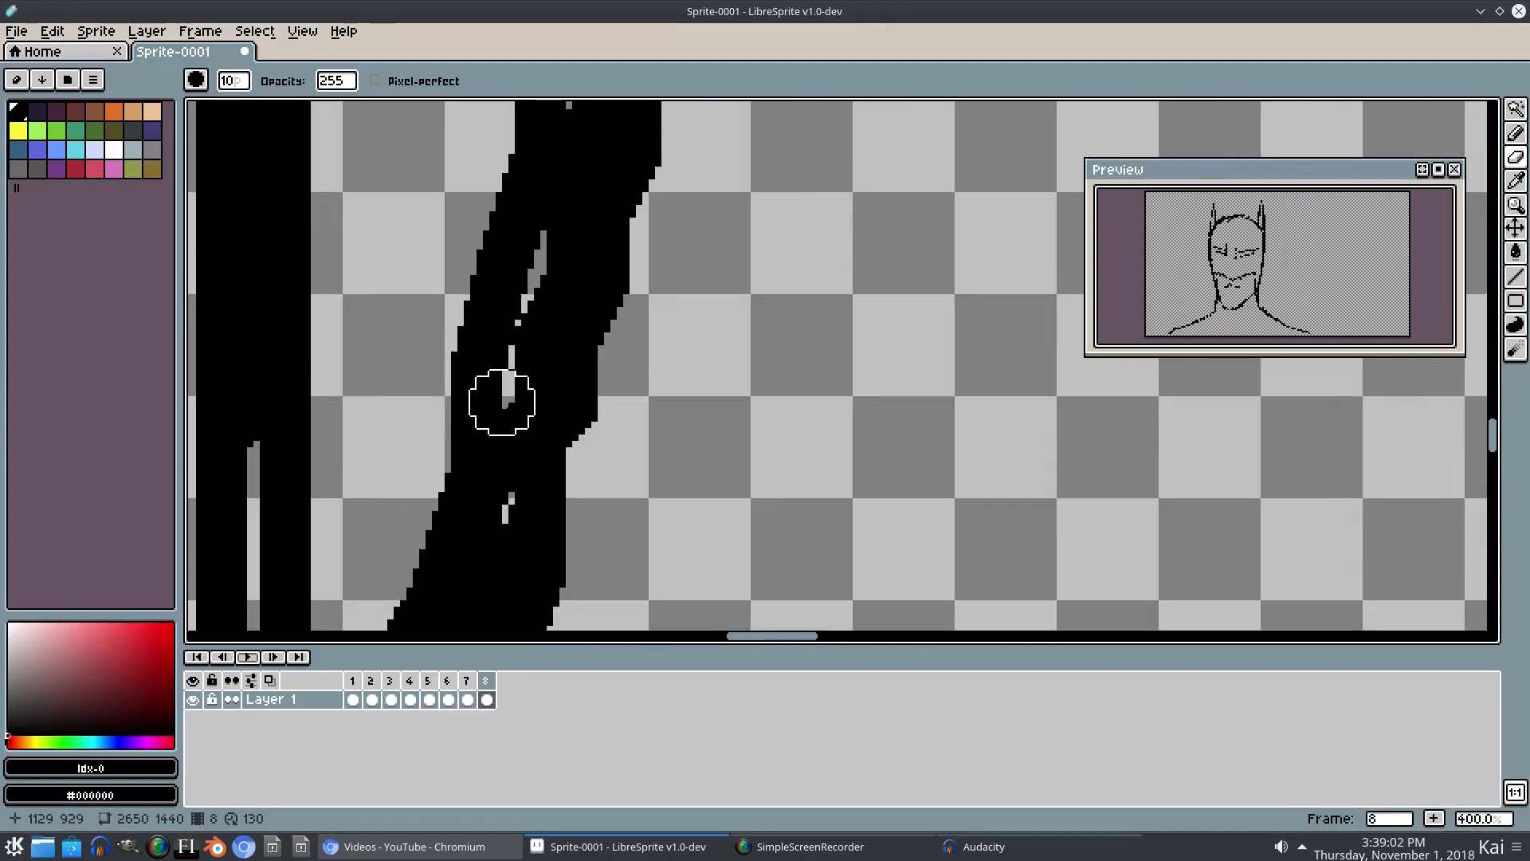
scroll(502, 403, down, 8)
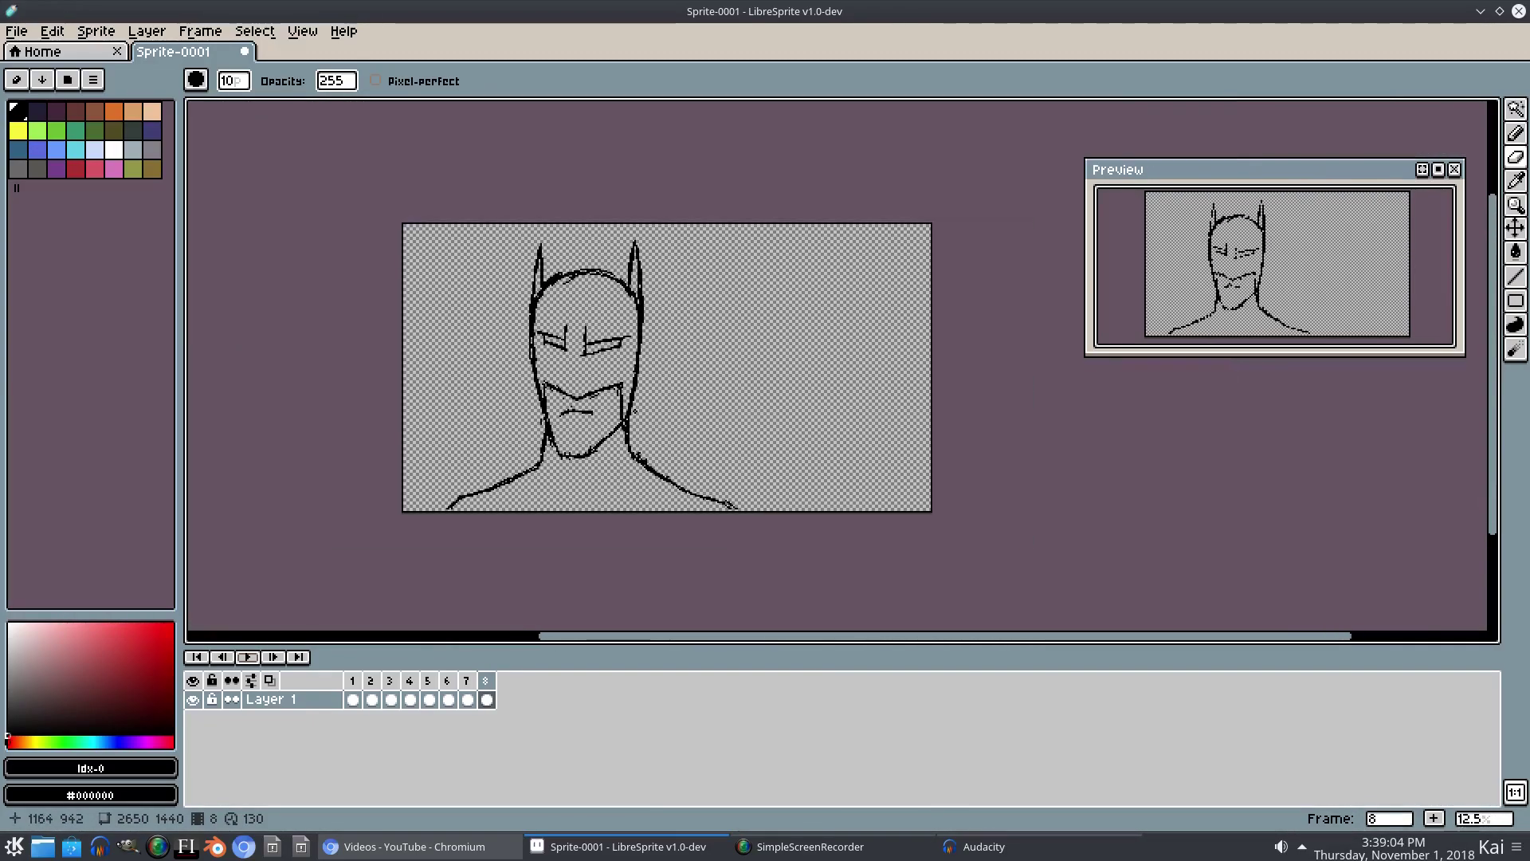
scroll(635, 411, up, 2)
drag(635, 411, 608, 432)
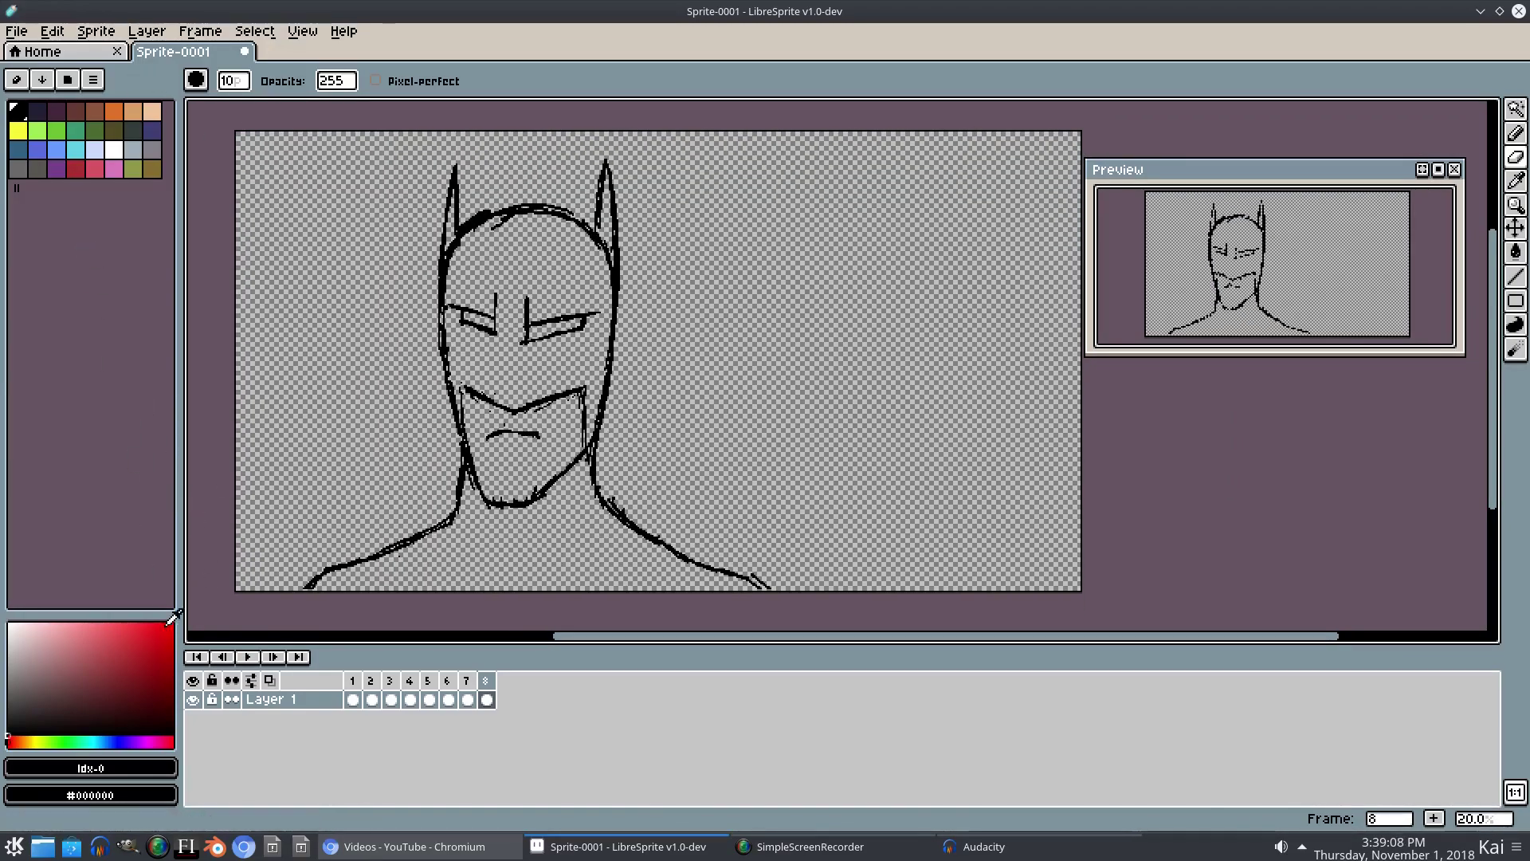
- Create Layer 2 and move it beneath Layer 1
right_click(273, 705)
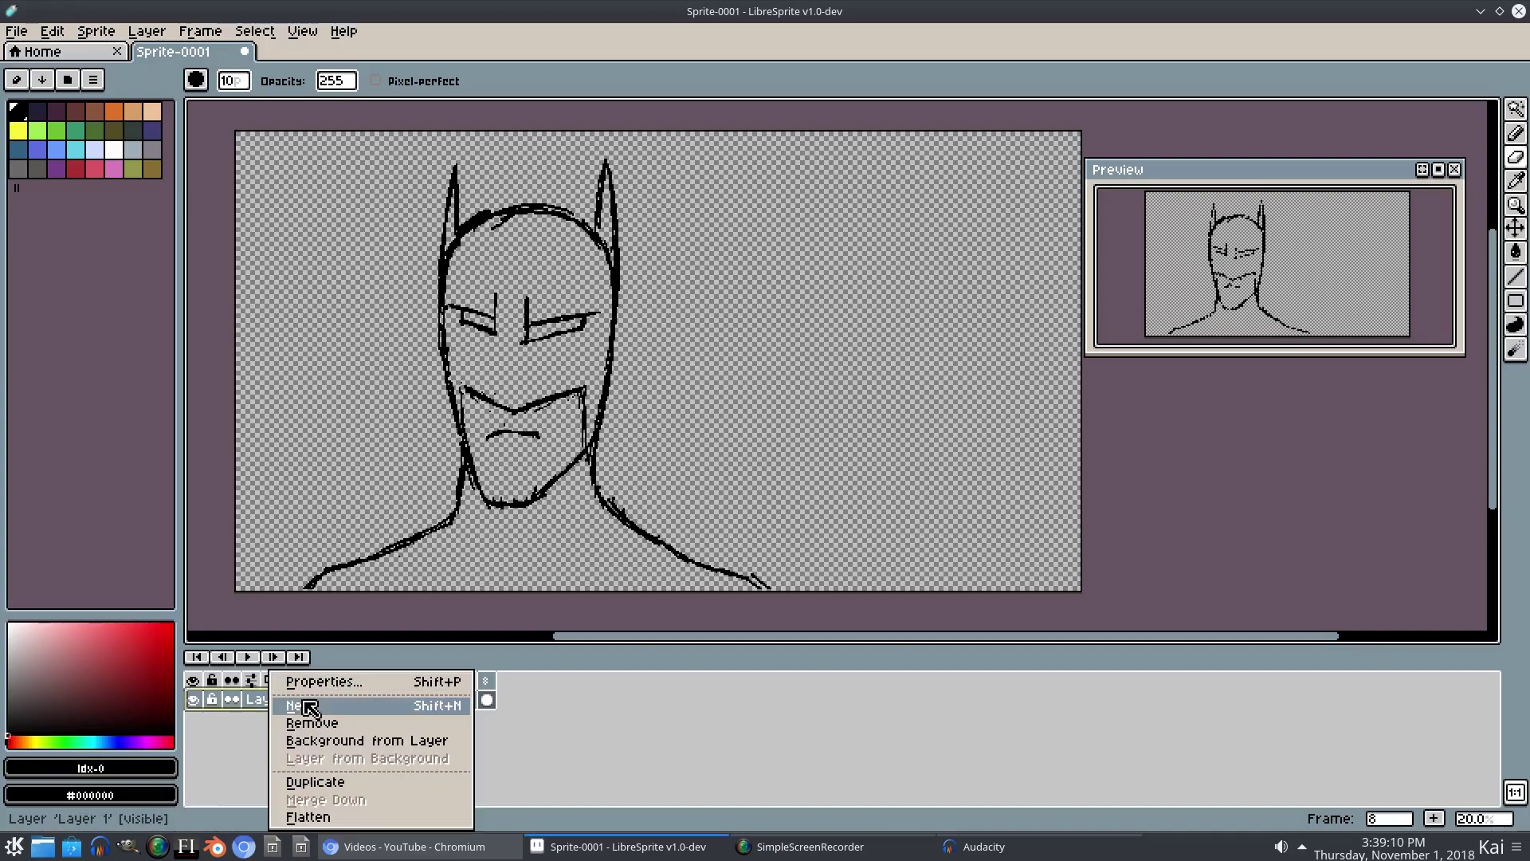
click(303, 705)
drag(300, 699, 311, 729)
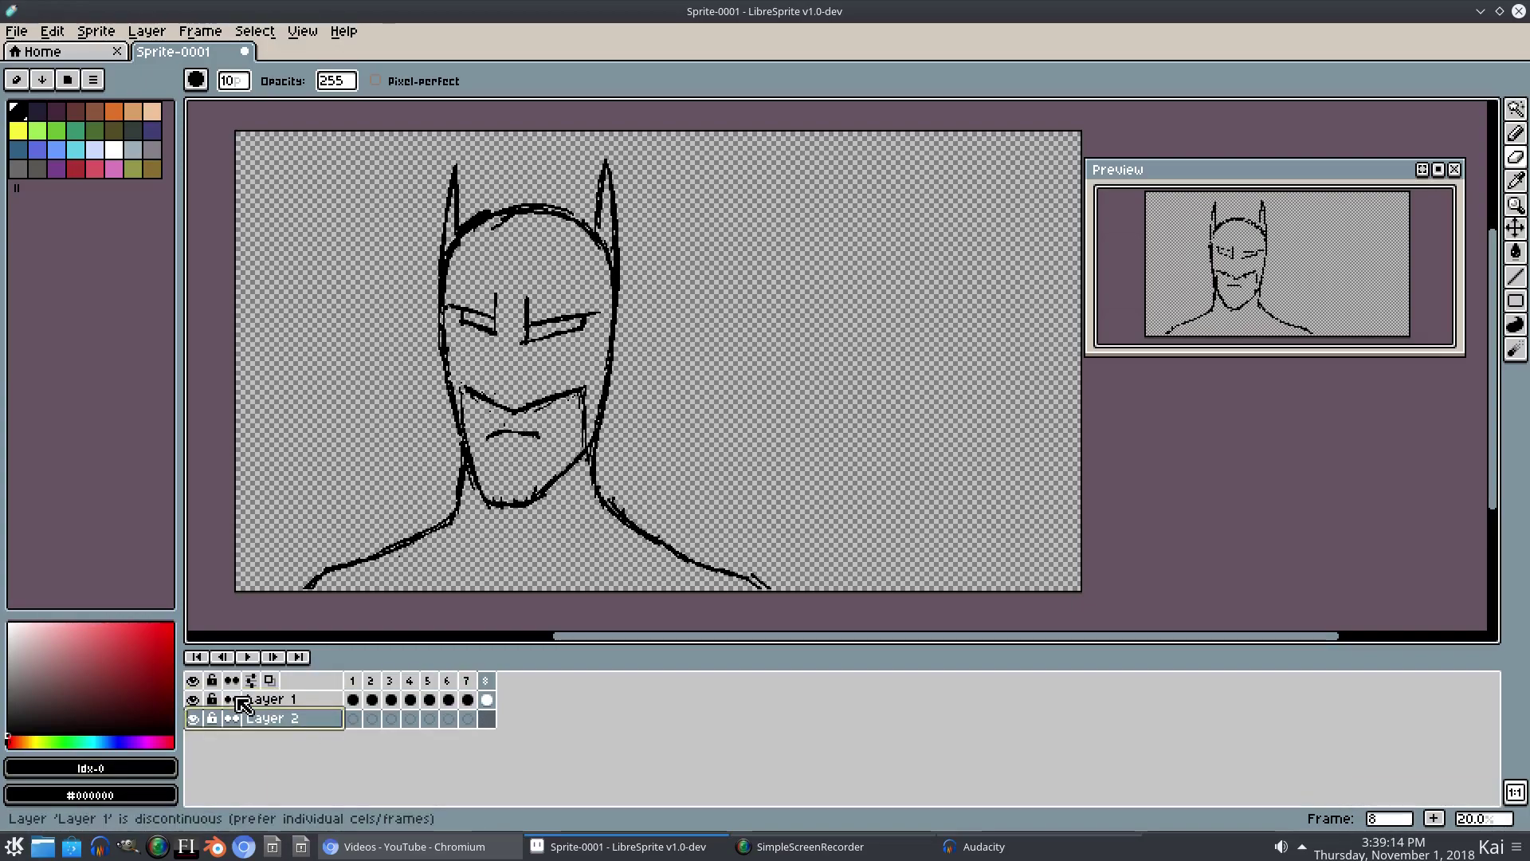
- Fill Layer 2's frame 1 with solid white using the Paint Bucket
click(351, 718)
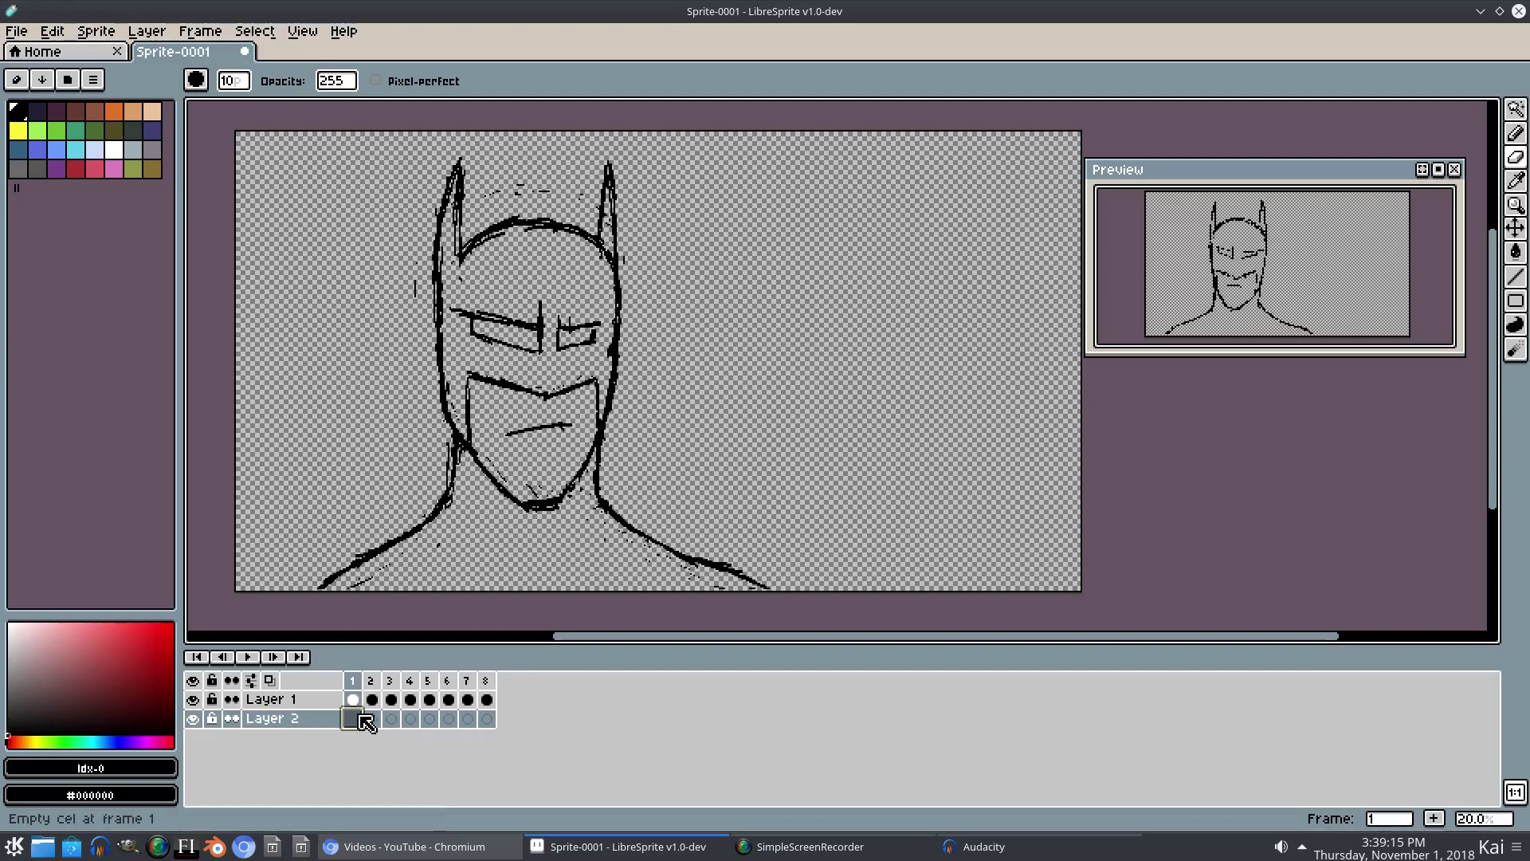
click(114, 149)
key(g)
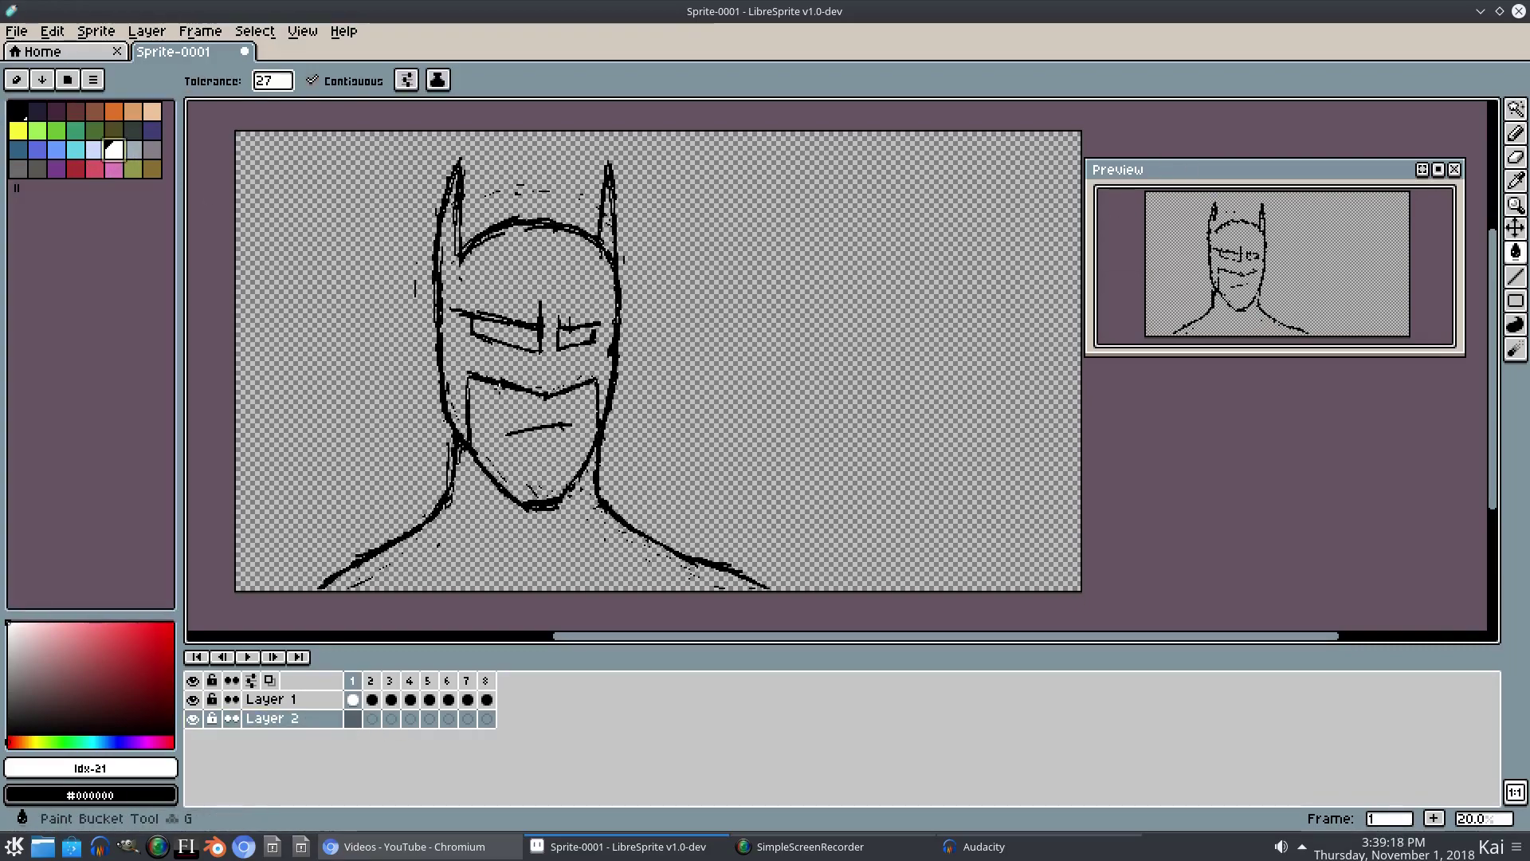
click(940, 382)
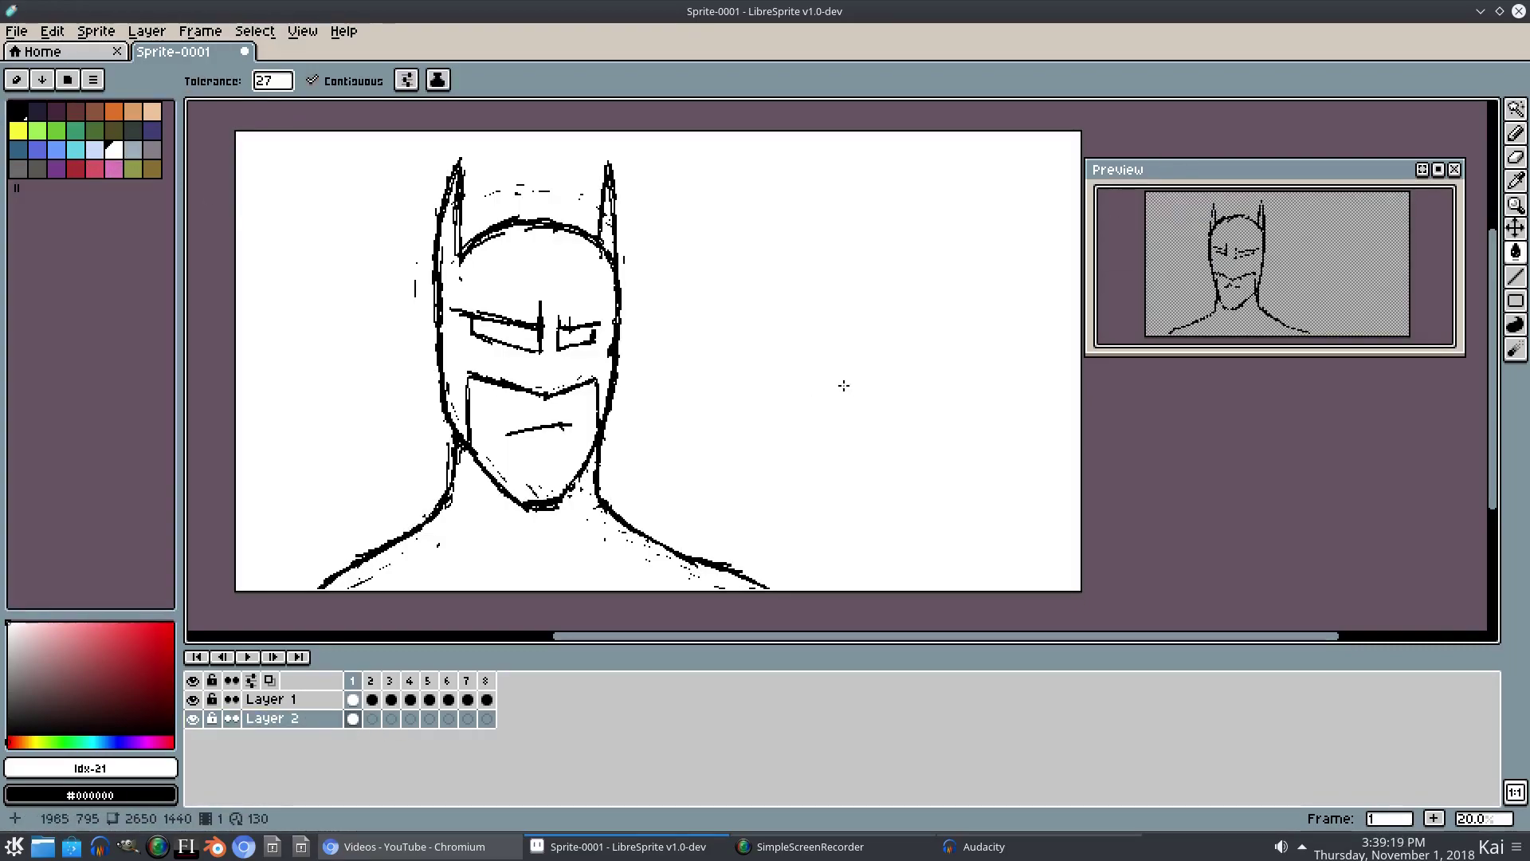
- Duplicate the white background cel into frames 2 through 8
click(353, 719)
right_click(373, 728)
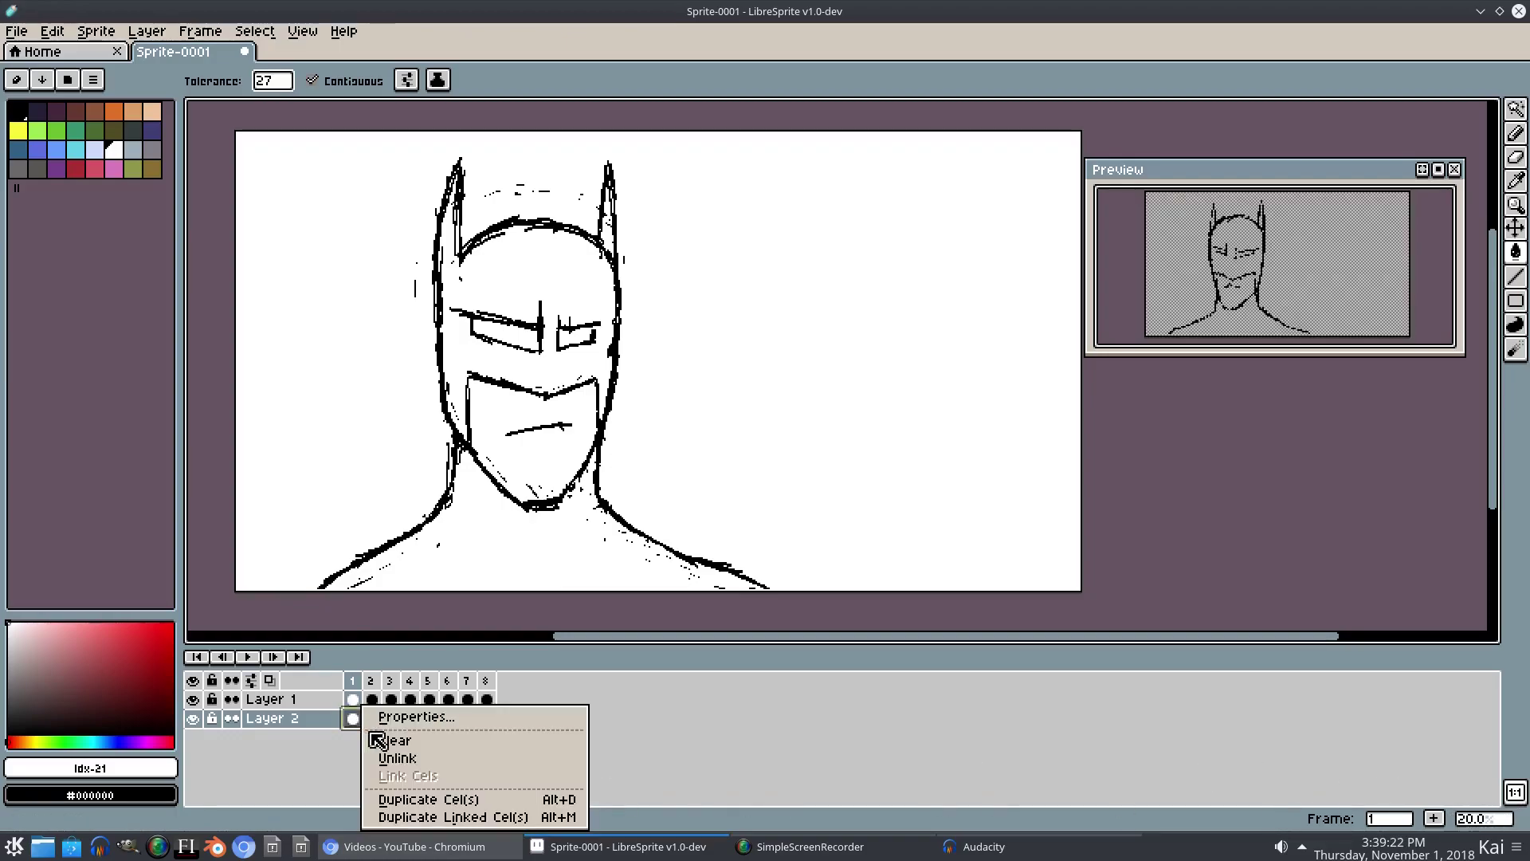
click(450, 800)
right_click(371, 718)
click(428, 799)
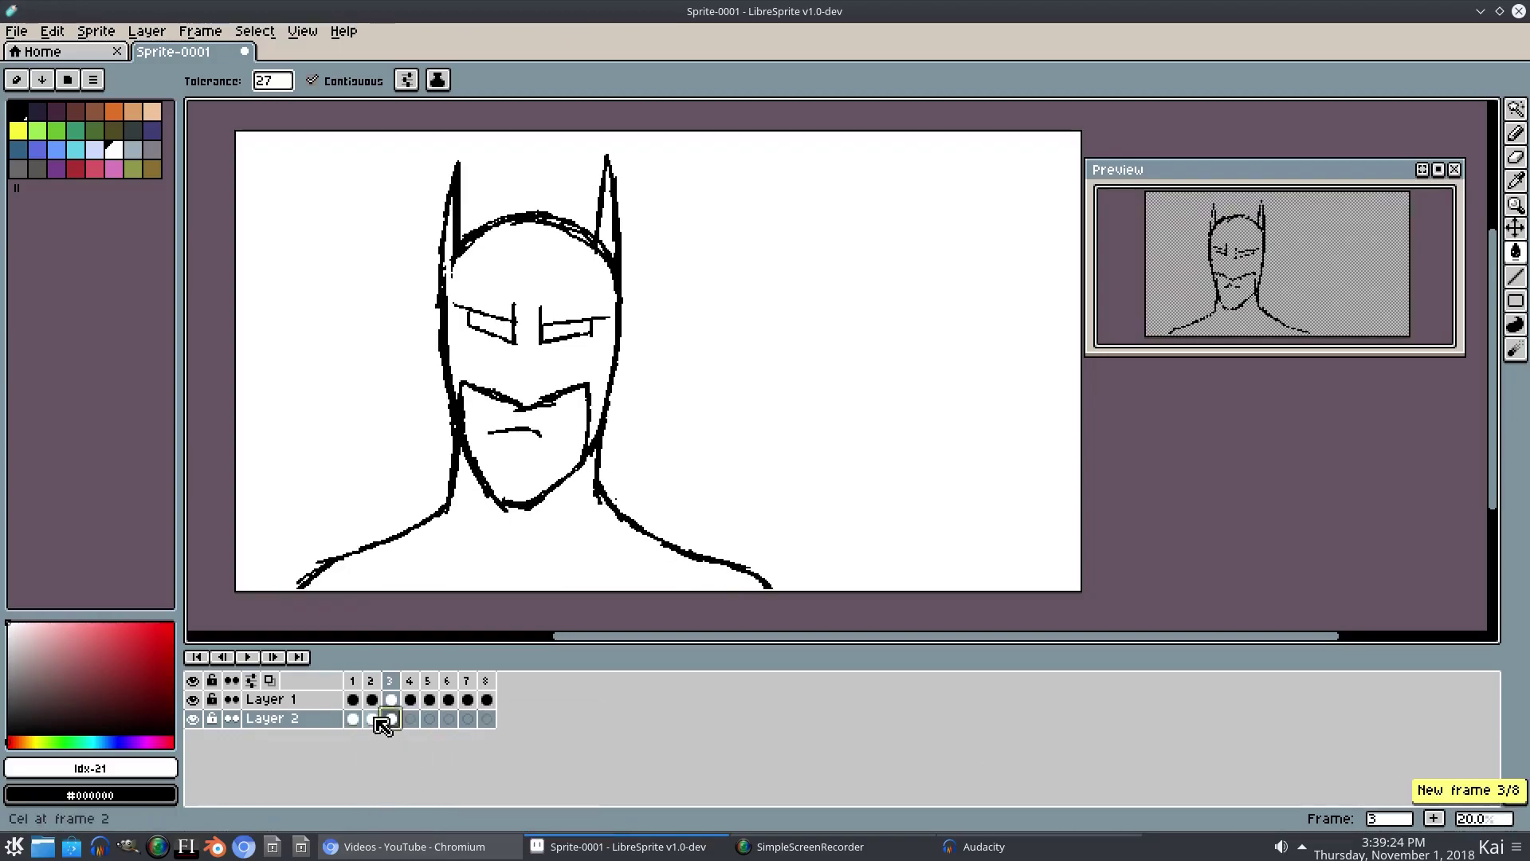
key(alt+d)
key(alt+d)
key(alt+d)
key(alt+d)
key(alt+d)
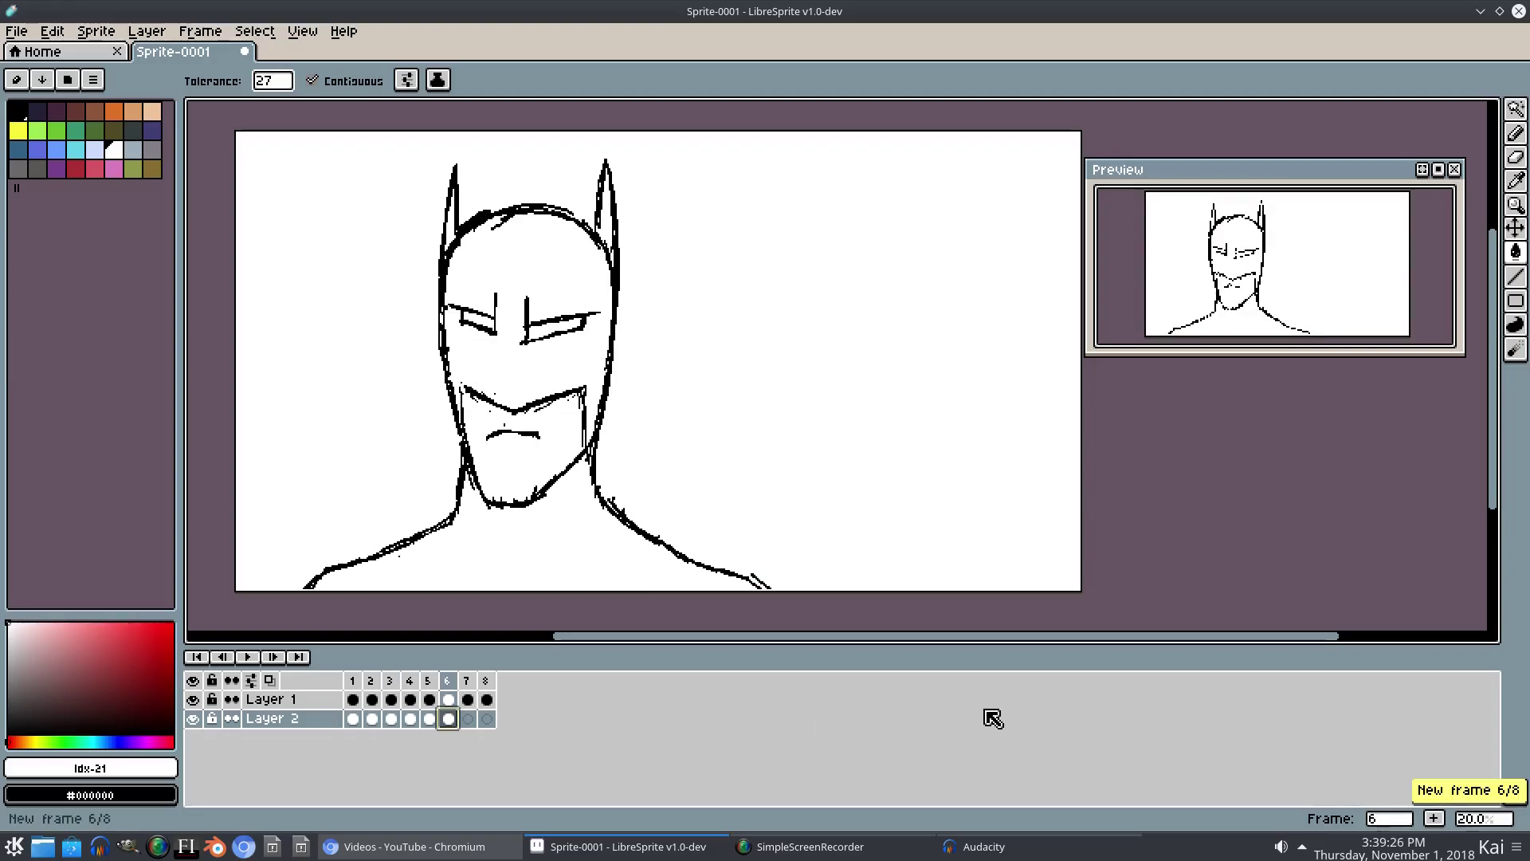
- Play the head-turn animation over the white background
scroll(814, 410, down, 3)
scroll(816, 414, up, 2)
scroll(814, 415, up, 1)
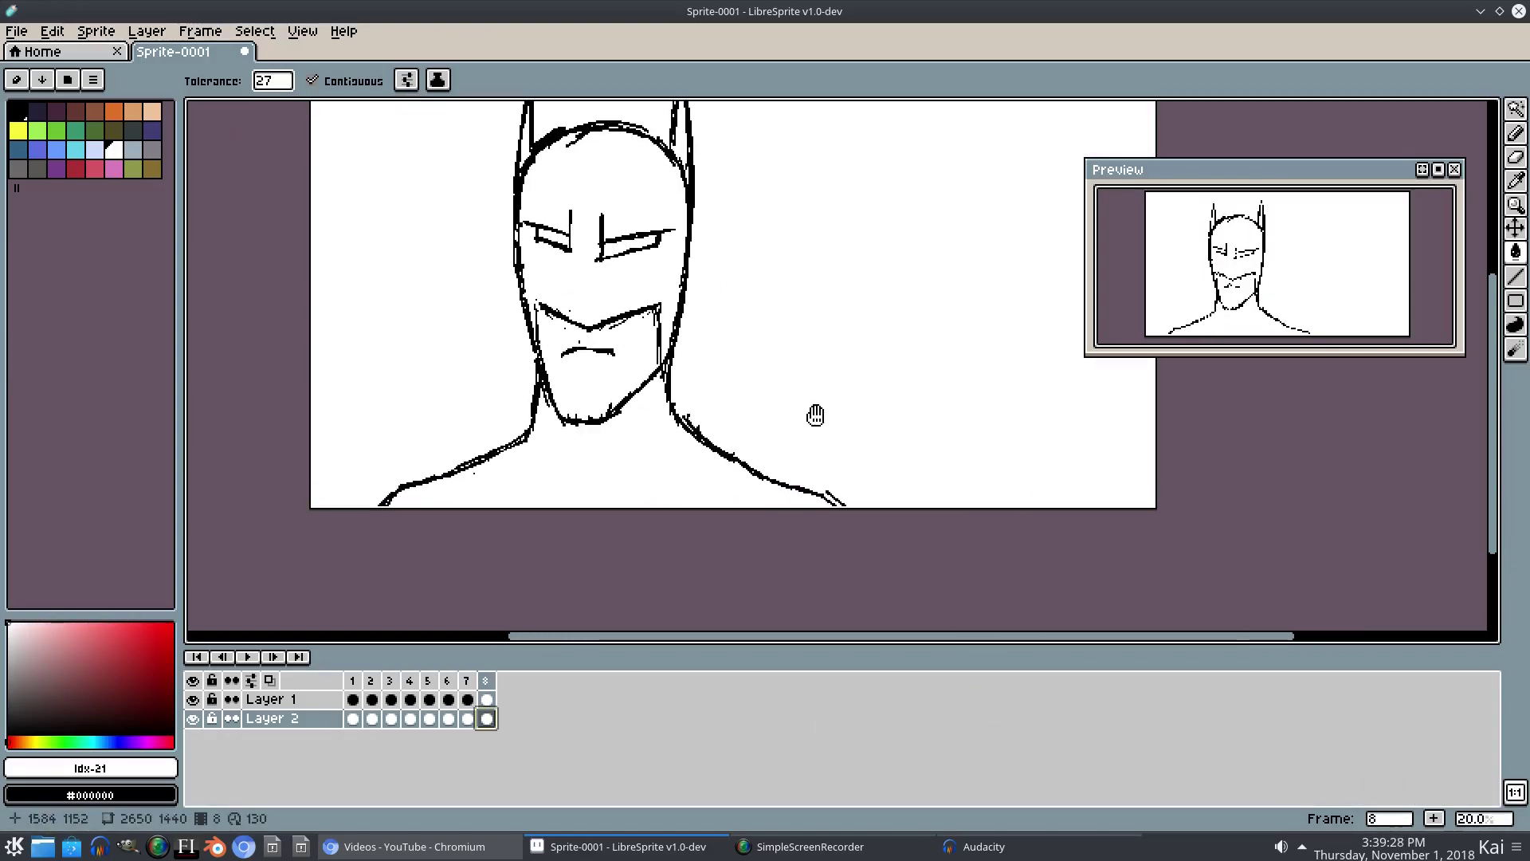
click(252, 658)
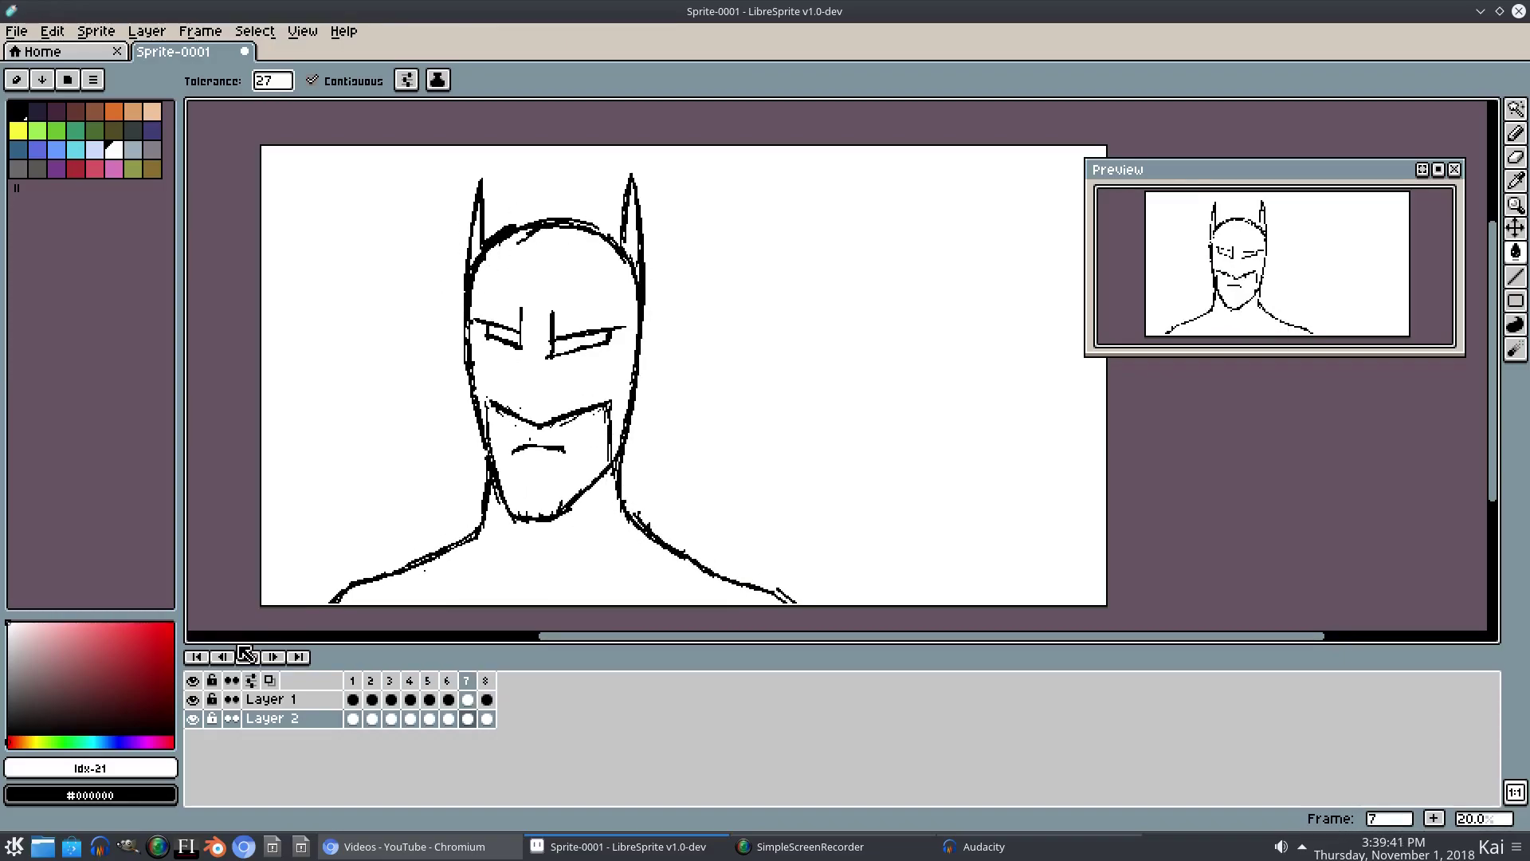
click(245, 656)
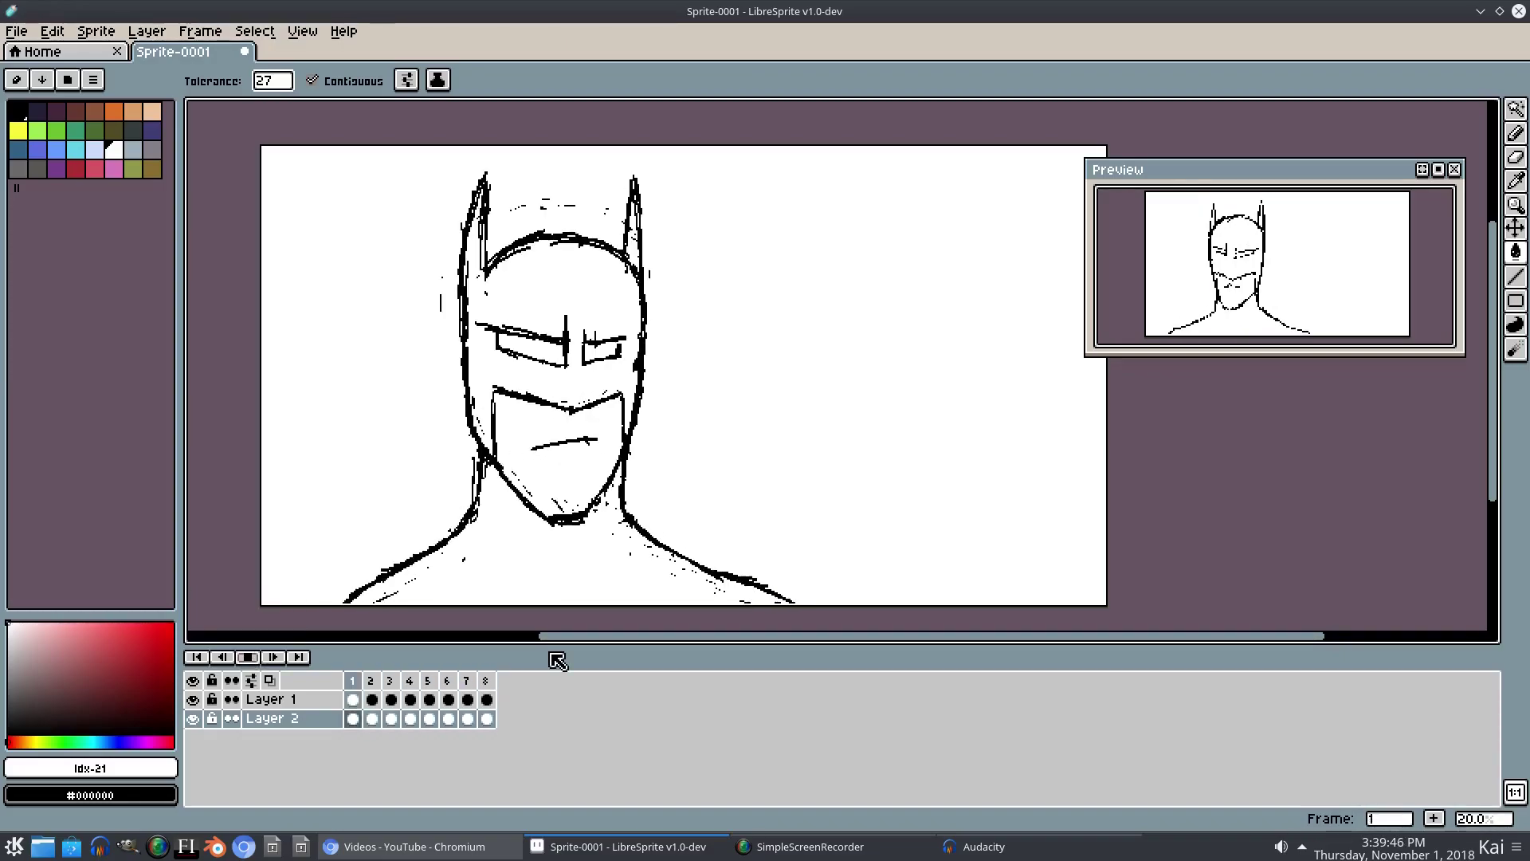